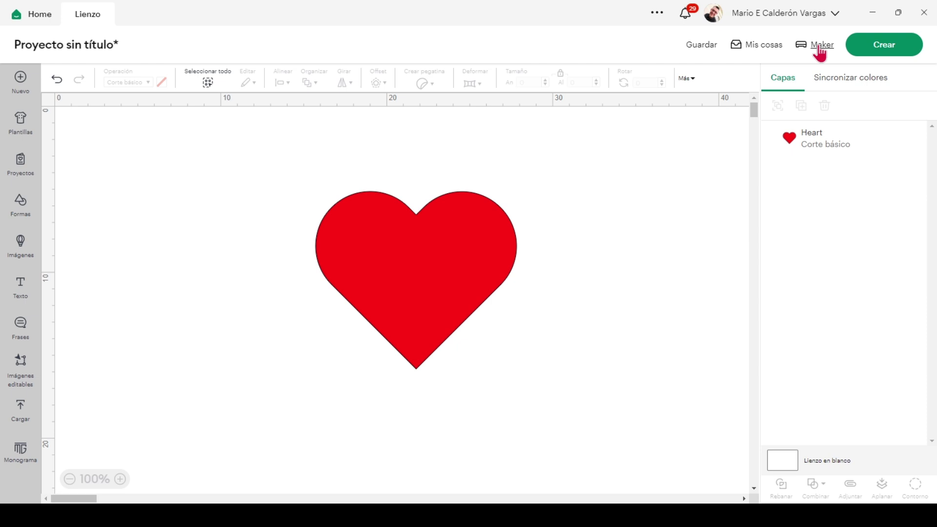
# - Check which Cricut machines the project can be made for, then return to the heart on the canvas
pyautogui.click(818, 45)
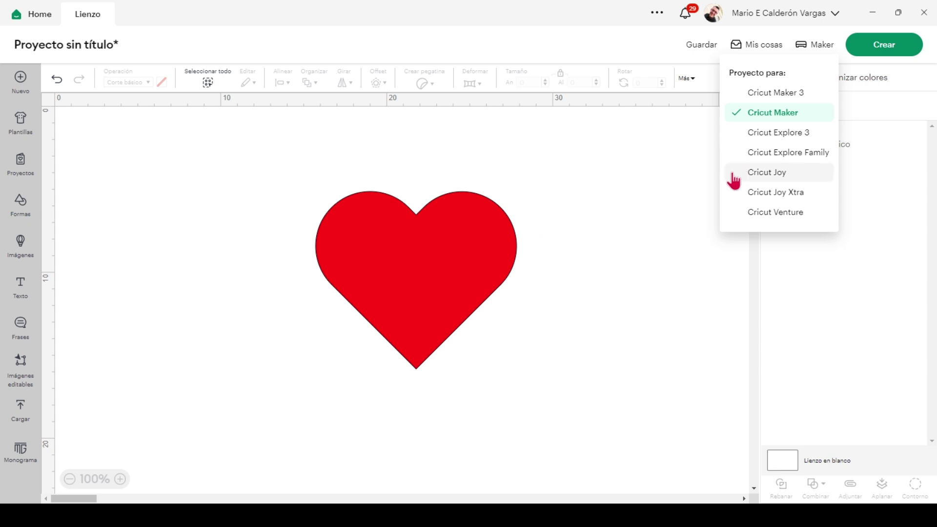
pyautogui.click(617, 190)
pyautogui.click(464, 306)
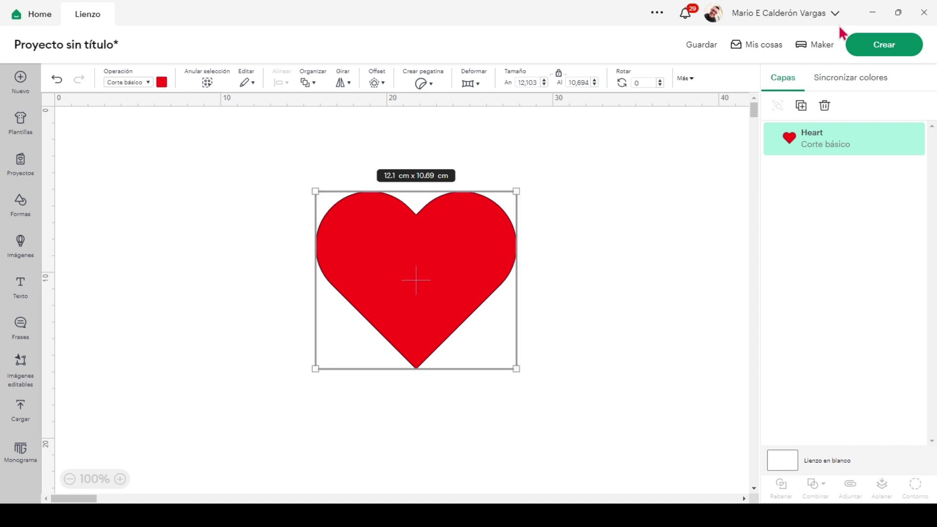
pyautogui.click(729, 177)
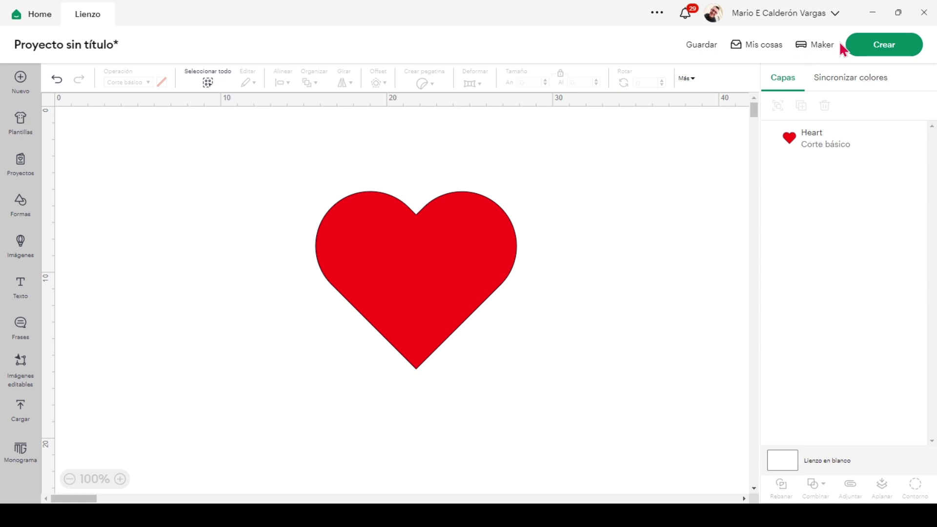
# - Send the heart to be made and continue from the mat preview to the base material setup
pyautogui.click(373, 255)
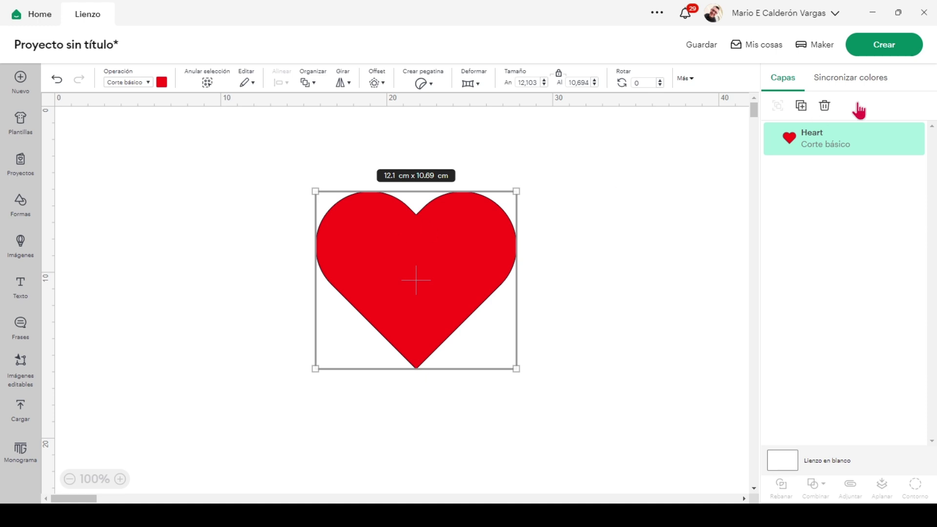
pyautogui.click(904, 51)
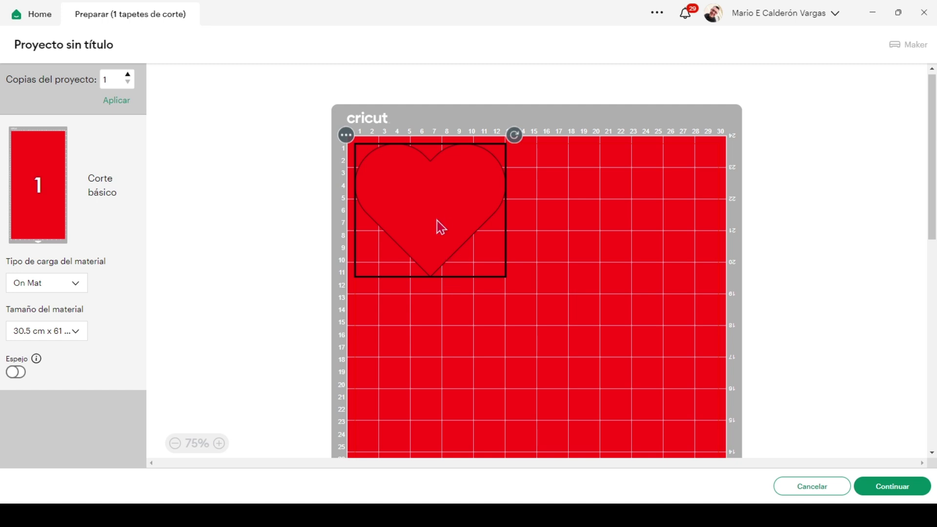
pyautogui.click(878, 495)
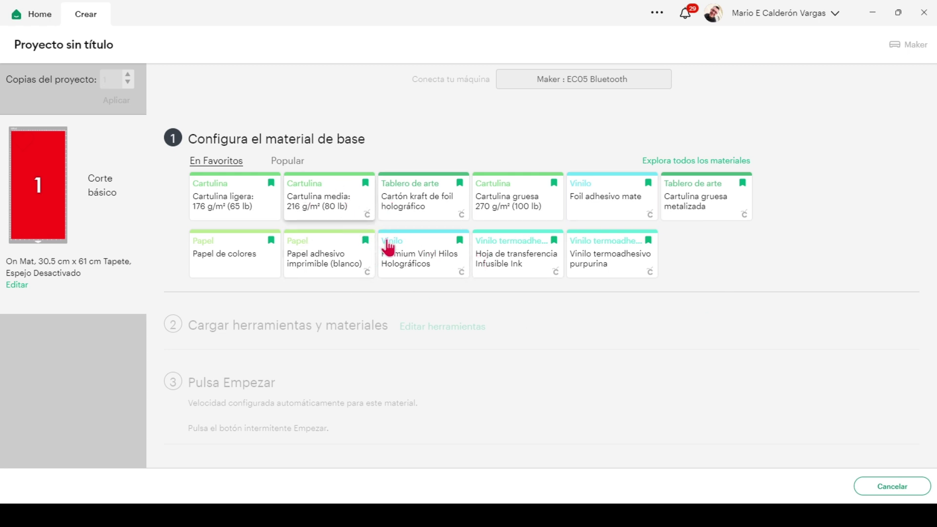
# - Browse the full catalogue of compatible materials, from aluminium and cardstock through fabrics to vinyl
pyautogui.click(703, 167)
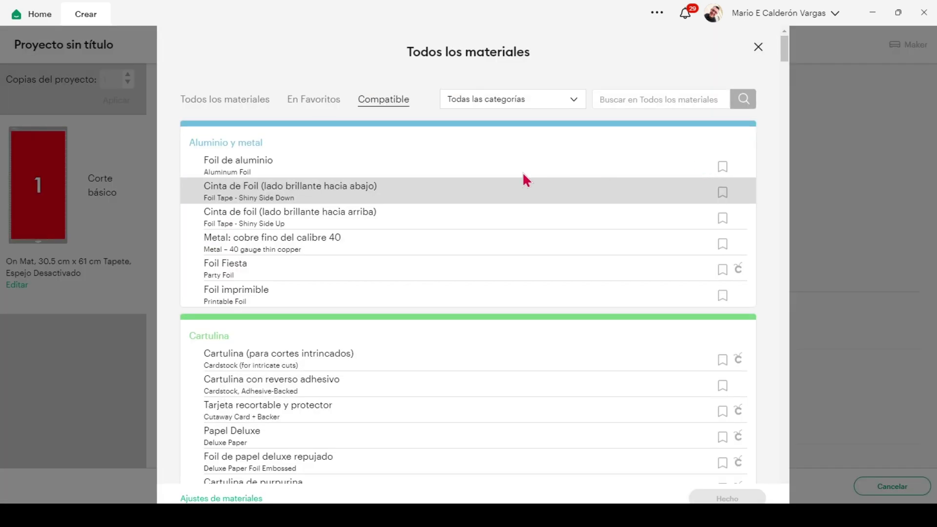
pyautogui.scroll(-2, 399, 218)
pyautogui.scroll(2, 400, 219)
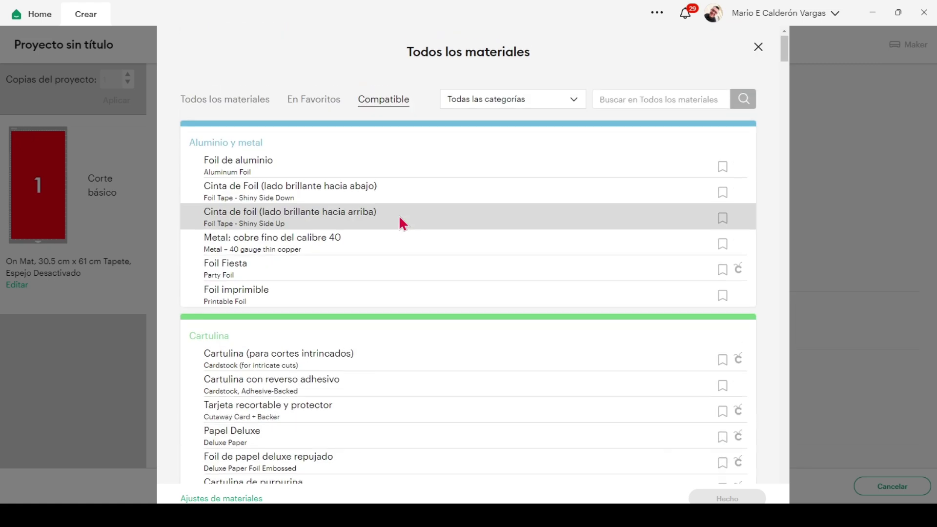
pyautogui.scroll(-4, 254, 195)
pyautogui.scroll(-15, 259, 183)
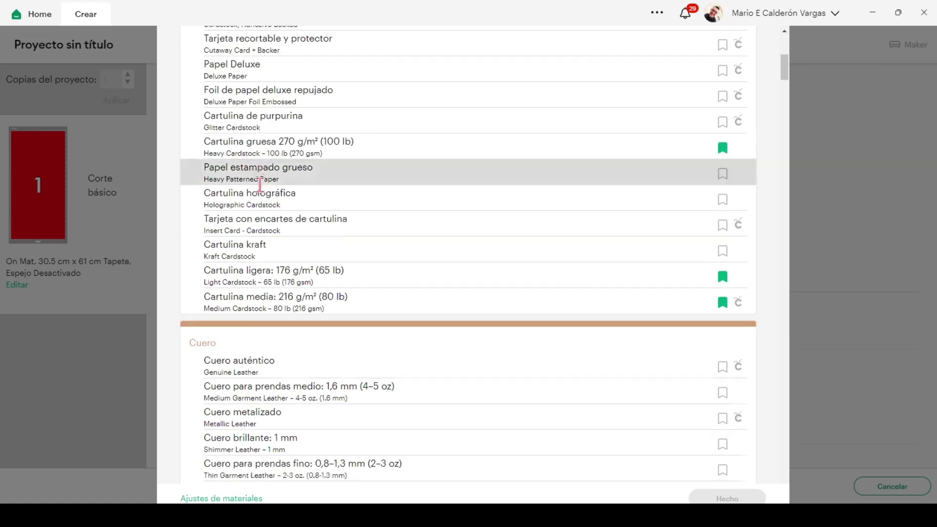
pyautogui.scroll(-15, 260, 186)
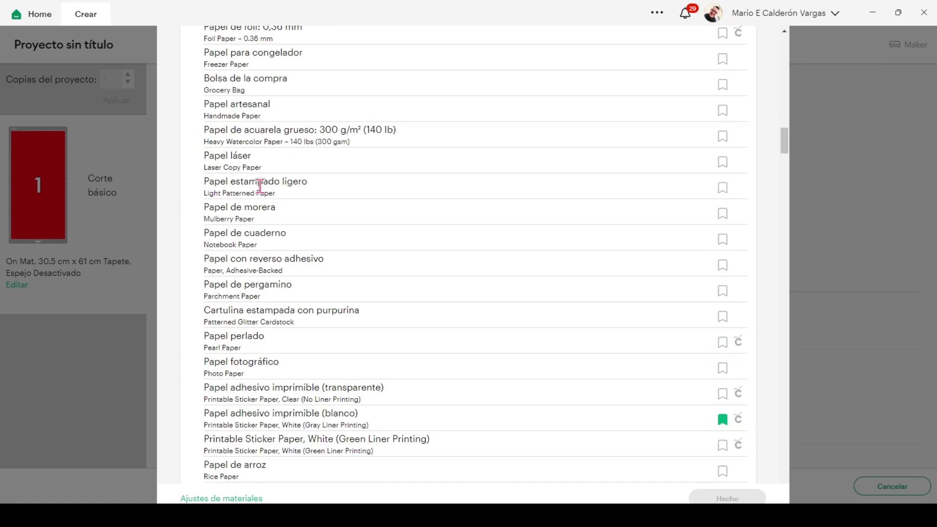
pyautogui.scroll(-15, 260, 186)
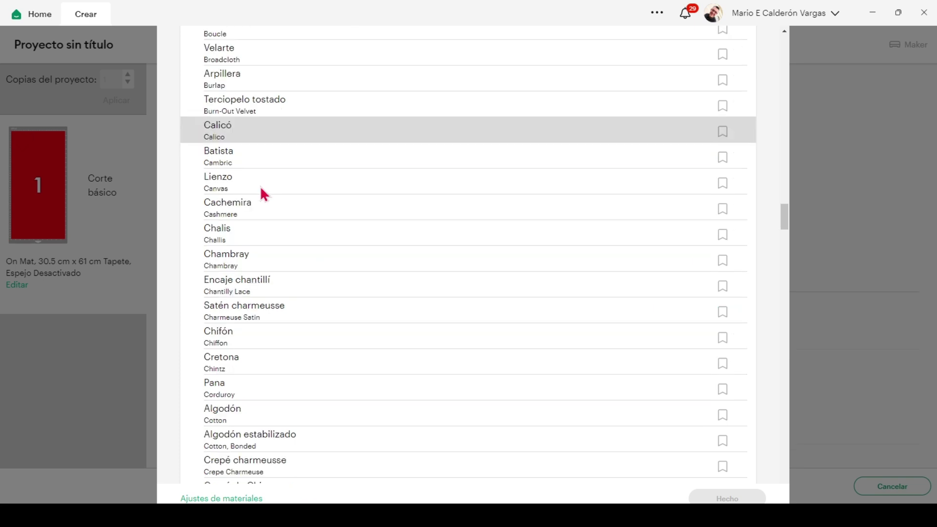
pyautogui.scroll(-10, 260, 190)
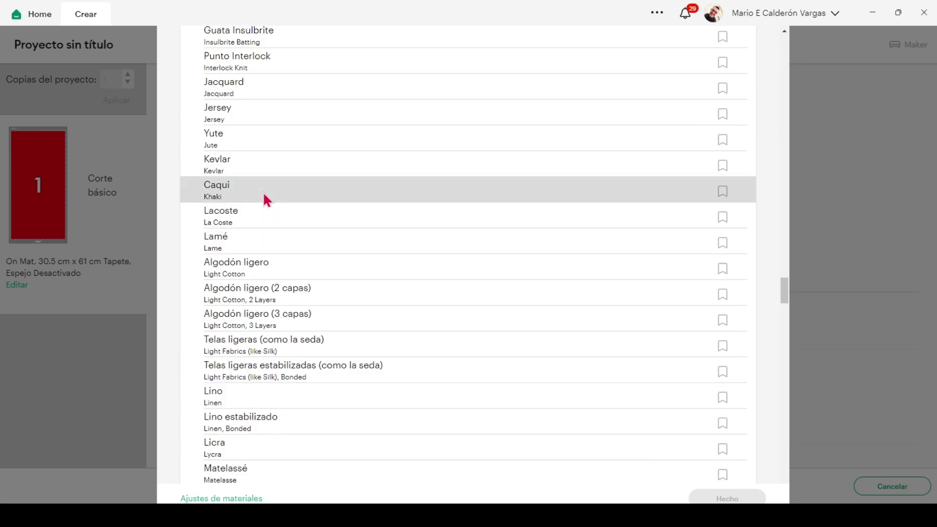
pyautogui.scroll(-8, 273, 205)
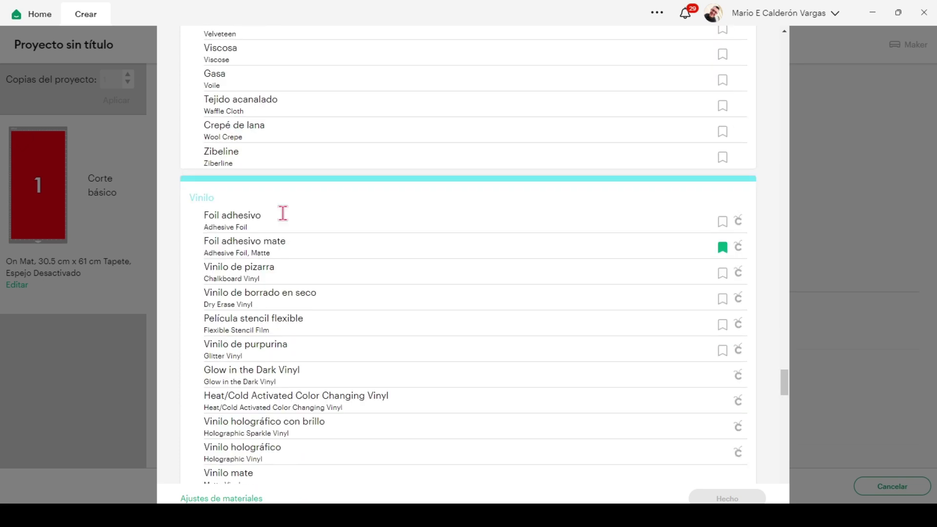
pyautogui.scroll(4, 350, 256)
pyautogui.scroll(15, 349, 249)
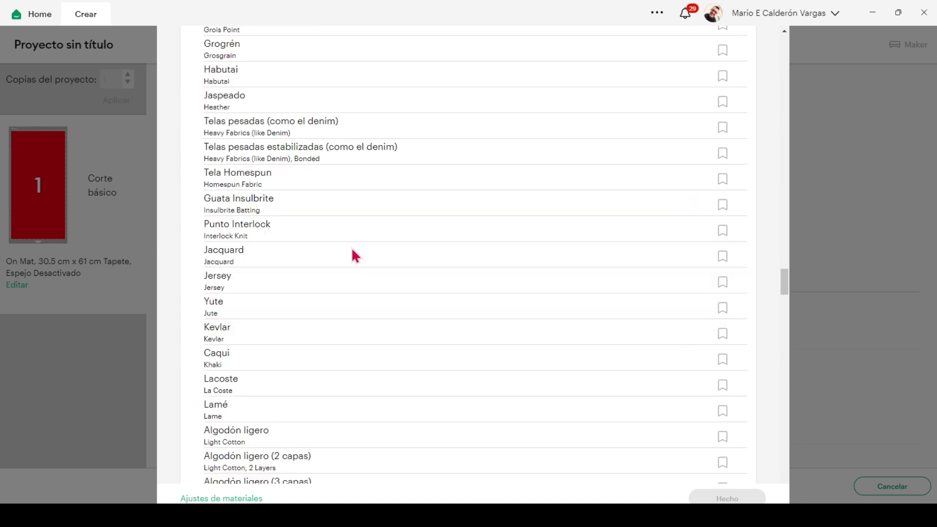
pyautogui.scroll(10, 353, 246)
pyautogui.scroll(10, 356, 244)
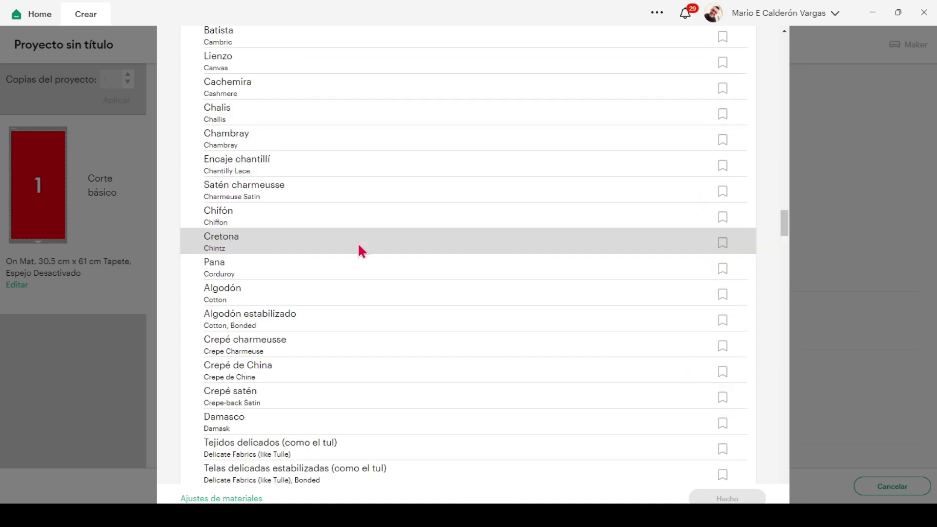
pyautogui.scroll(15, 352, 242)
pyautogui.scroll(10, 347, 247)
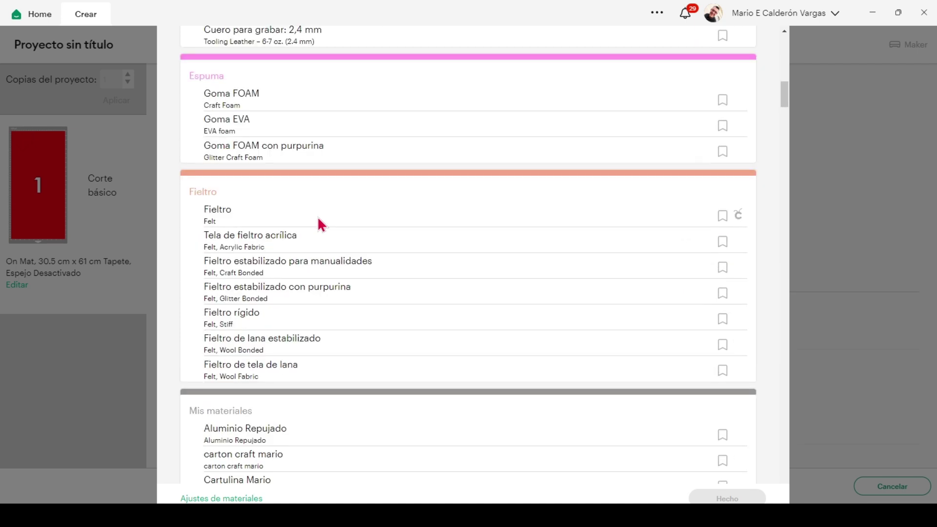
pyautogui.scroll(2, 230, 190)
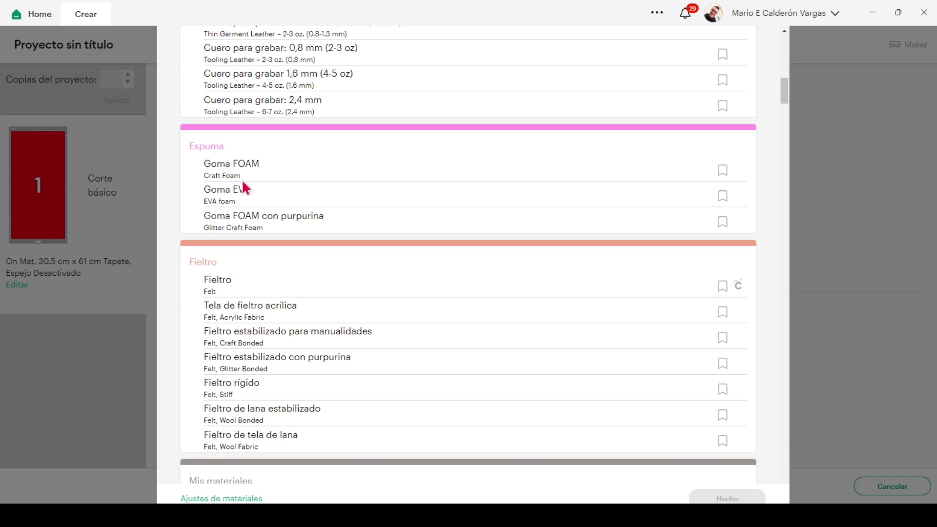
pyautogui.scroll(10, 242, 183)
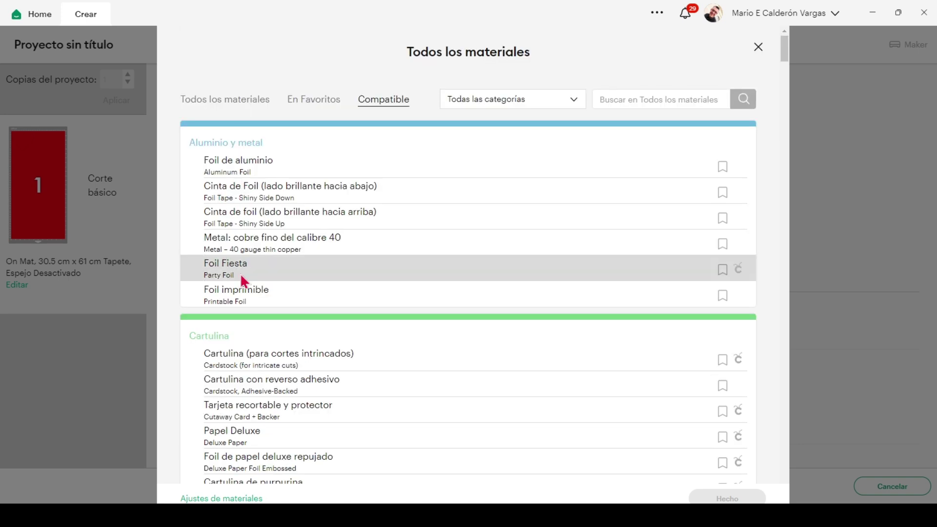
# - Choose Cartulina kraft from the Cartulina category as the base material
pyautogui.click(579, 108)
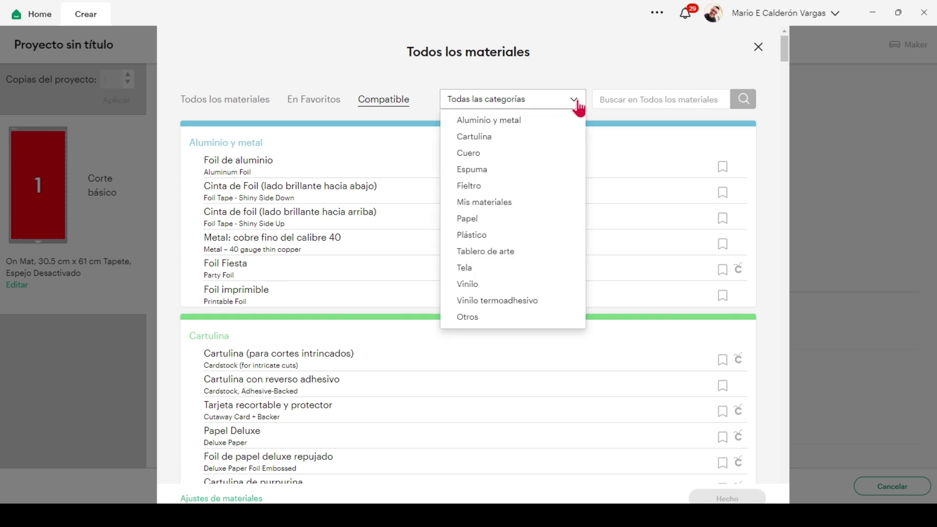
pyautogui.click(505, 142)
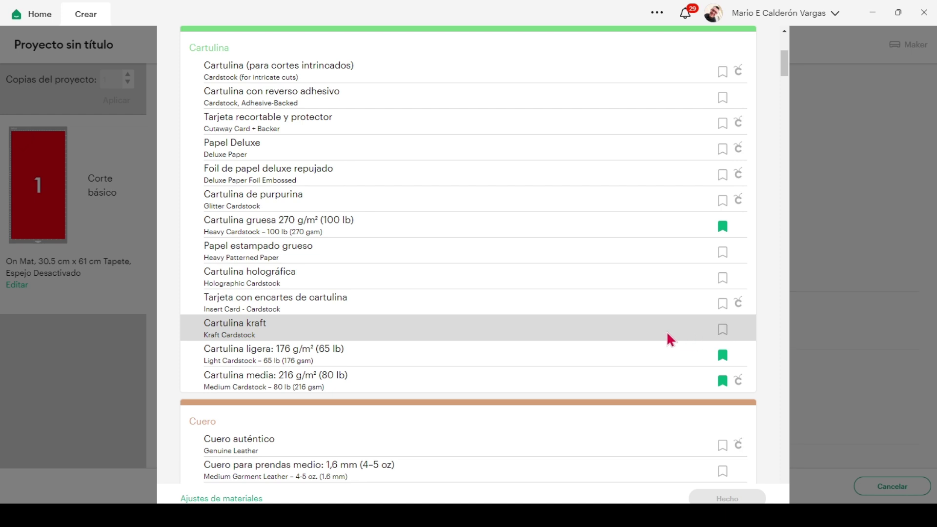
pyautogui.click(586, 338)
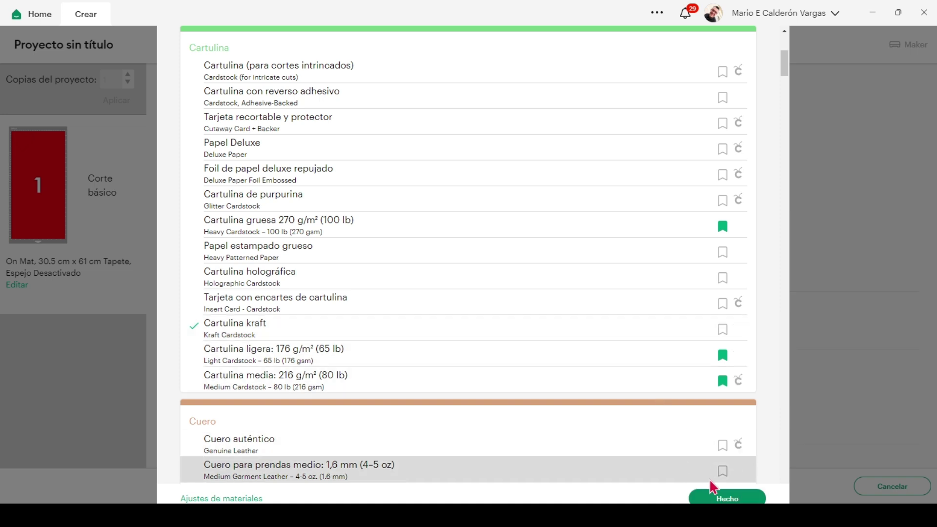
pyautogui.click(719, 499)
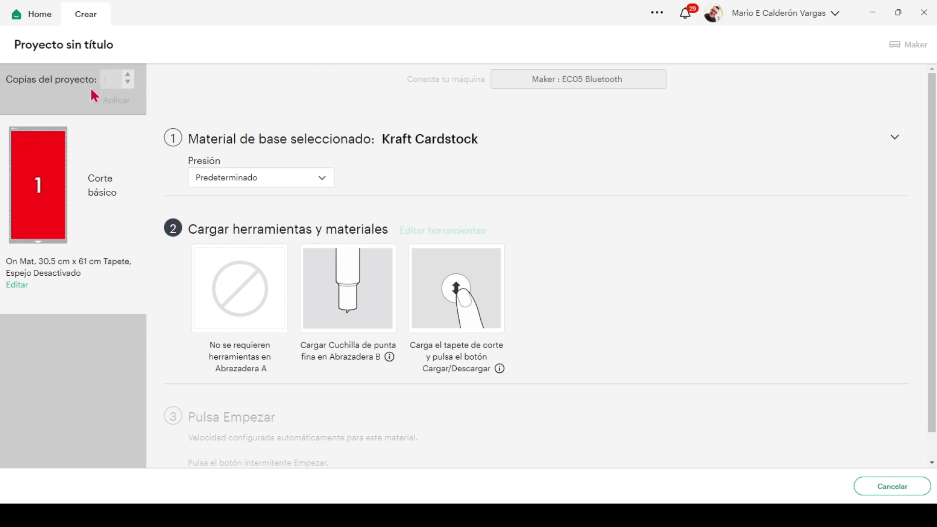
# - Add Cartulina kraft from the Cartulina category to the favourite materials and apply Papel Deluxe as the base material
pyautogui.click(893, 139)
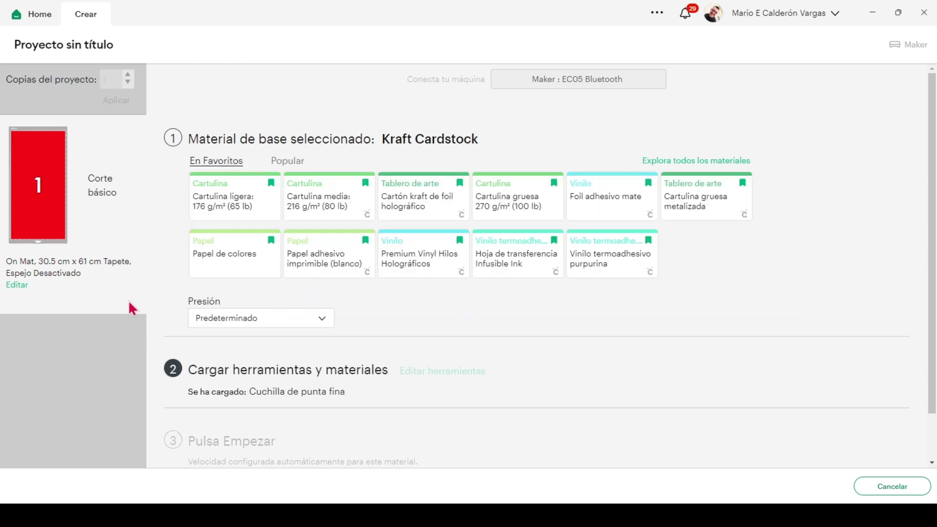
pyautogui.click(689, 162)
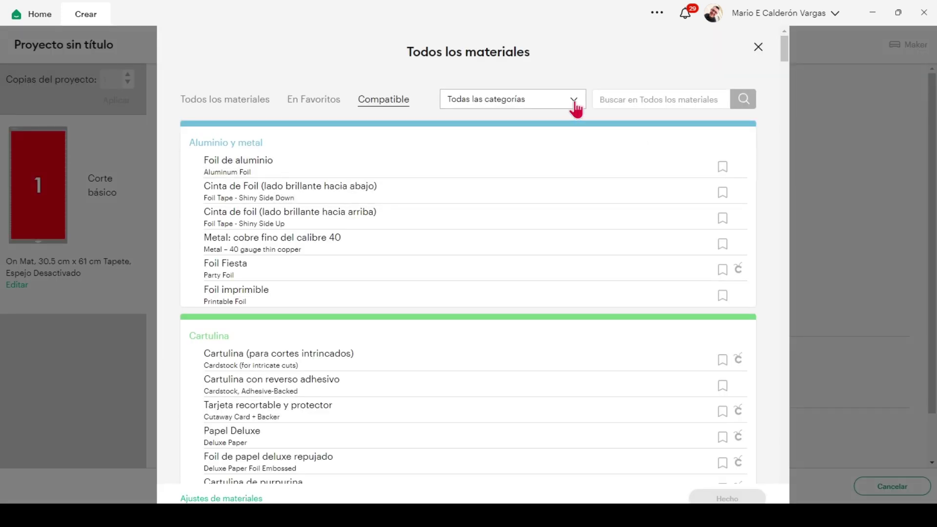
pyautogui.click(574, 103)
pyautogui.click(534, 141)
pyautogui.click(537, 147)
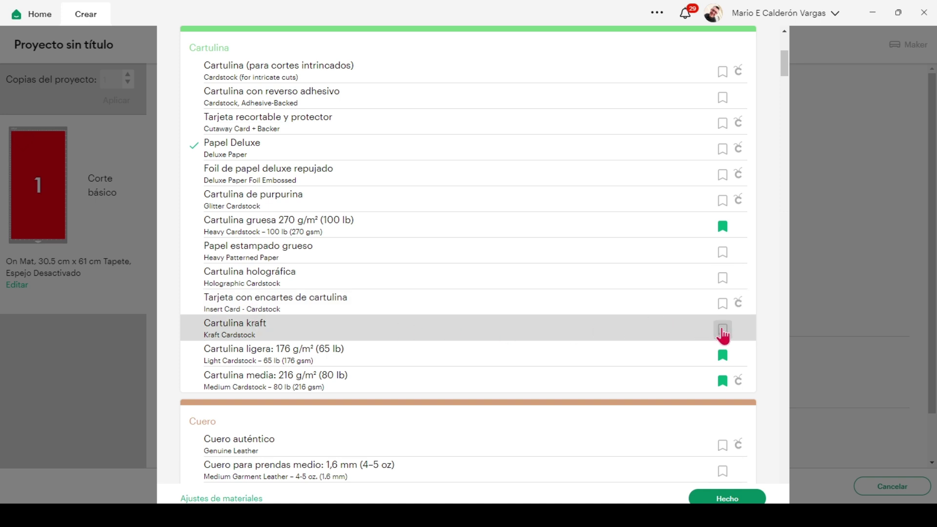
pyautogui.click(722, 328)
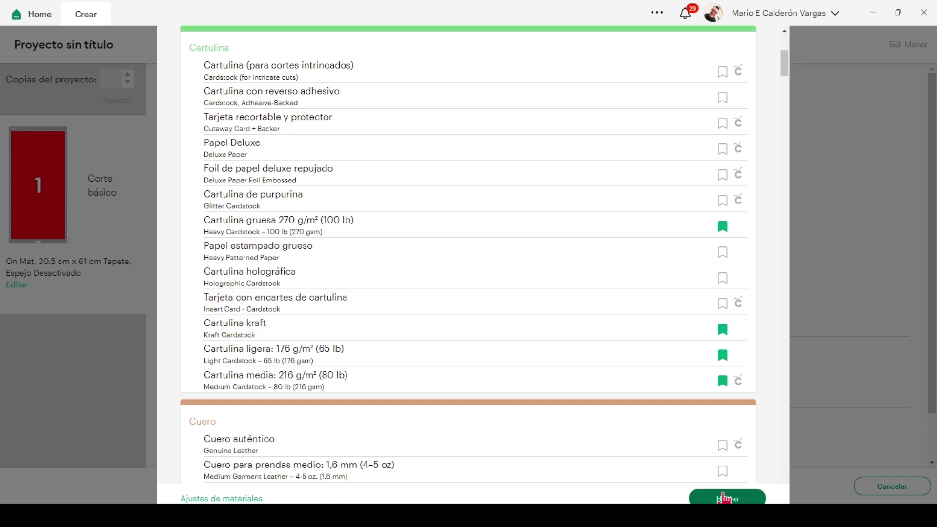
pyautogui.click(723, 498)
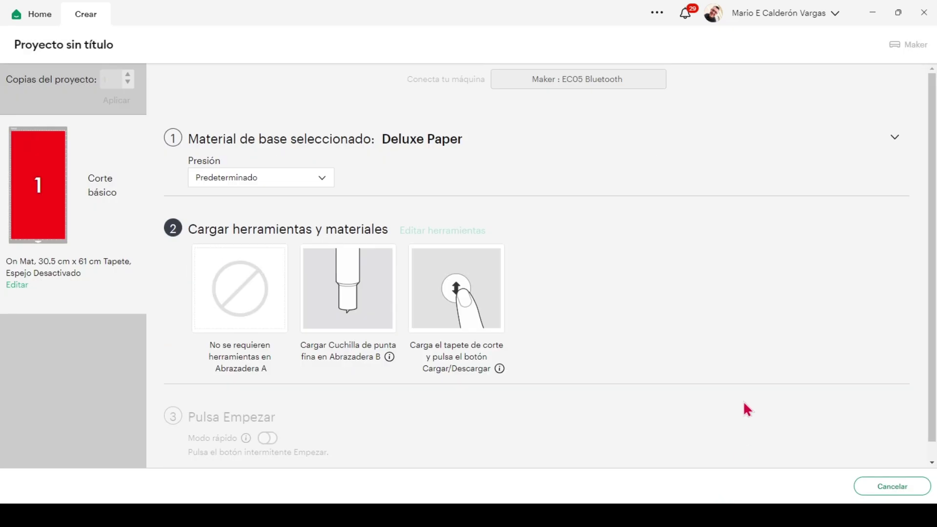
# - Set the base material to Cartulina kraft from the favourite materials
pyautogui.click(895, 137)
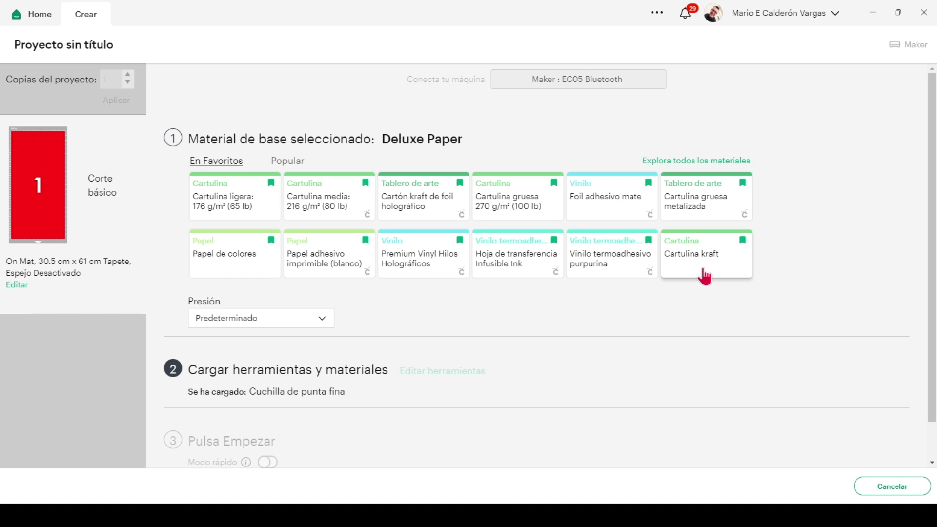
pyautogui.click(704, 276)
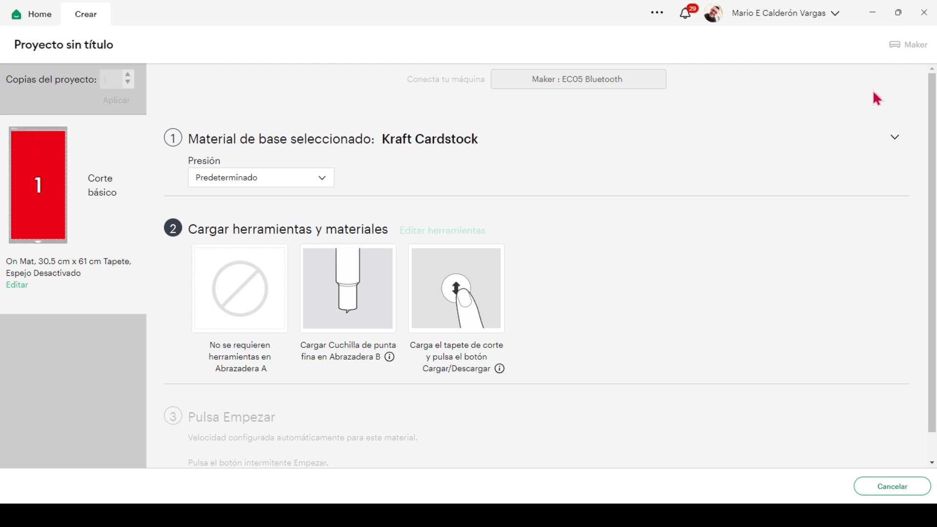
# - Look through the full catalogue of compatible materials and open the material settings from it
pyautogui.click(891, 136)
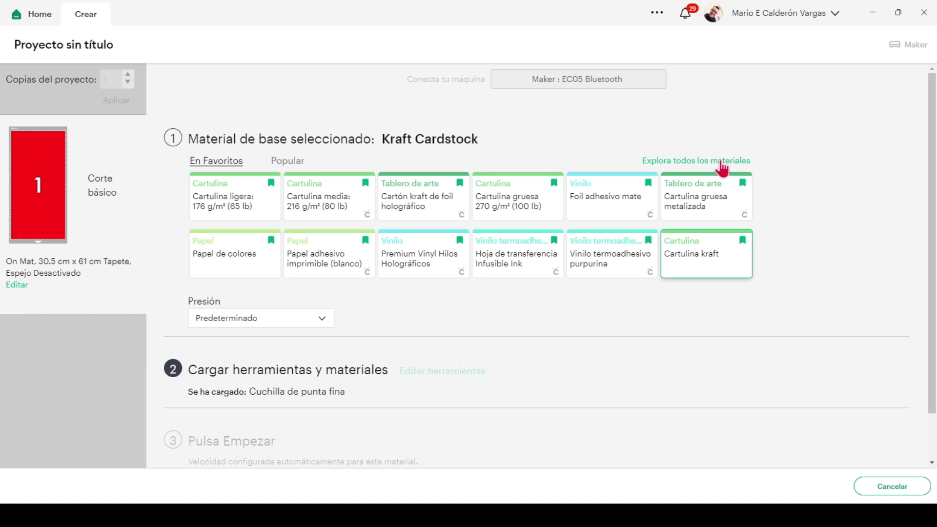
pyautogui.click(720, 168)
pyautogui.scroll(-1, 440, 246)
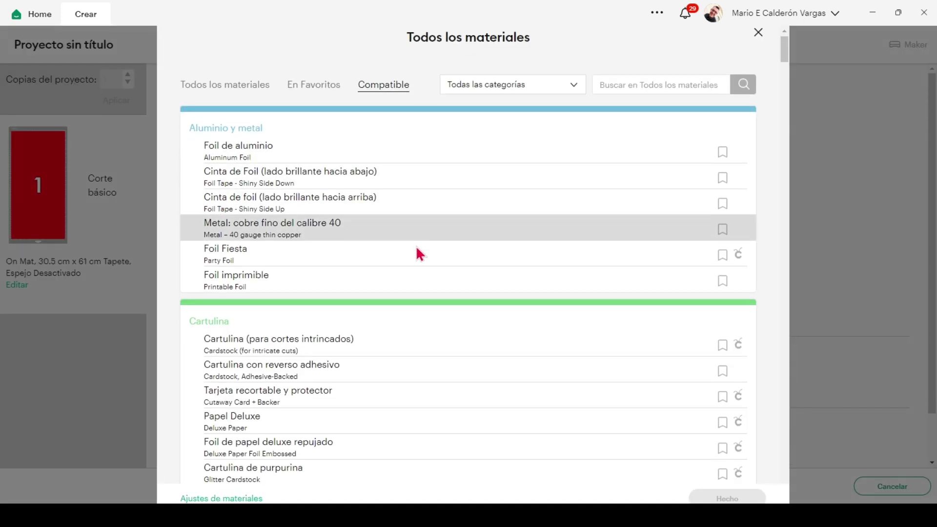
pyautogui.scroll(1, 418, 195)
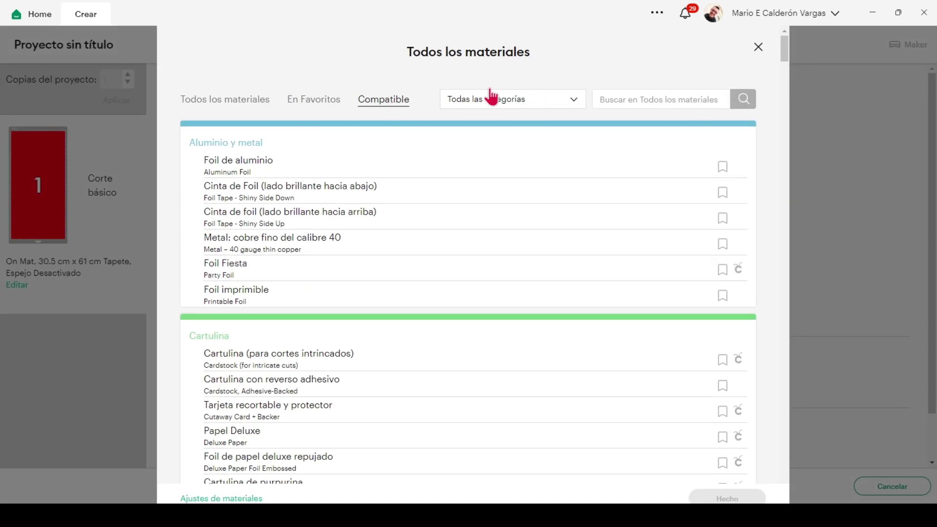
pyautogui.scroll(-7, 446, 185)
pyautogui.scroll(-20, 445, 183)
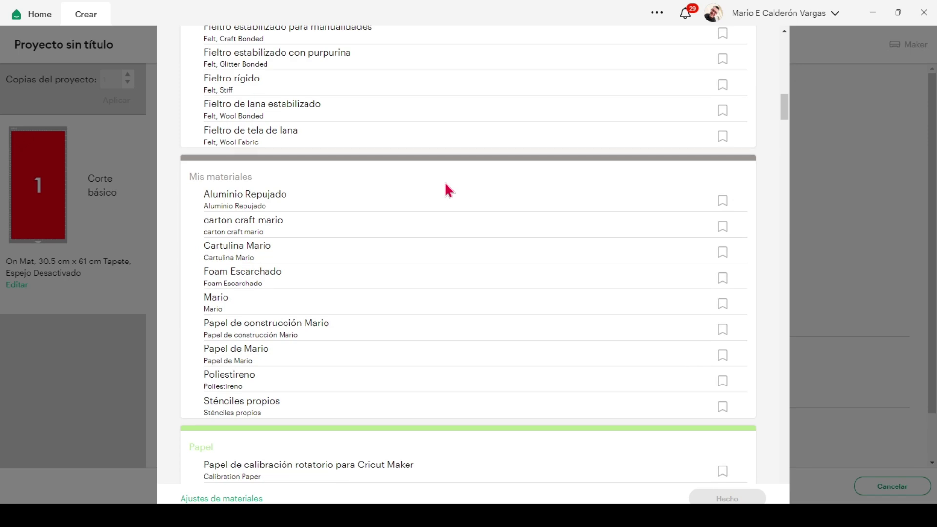
pyautogui.scroll(-20, 446, 244)
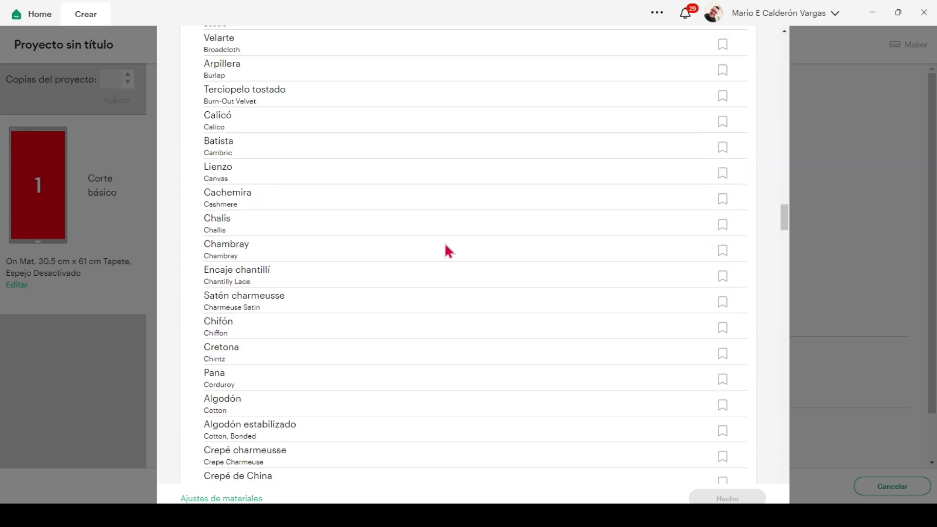
pyautogui.scroll(-20, 448, 244)
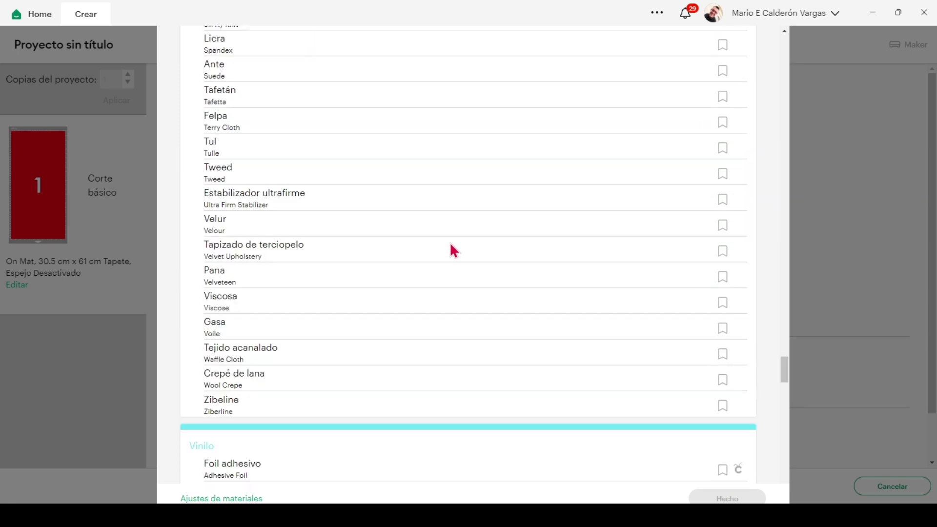
pyautogui.scroll(-20, 454, 254)
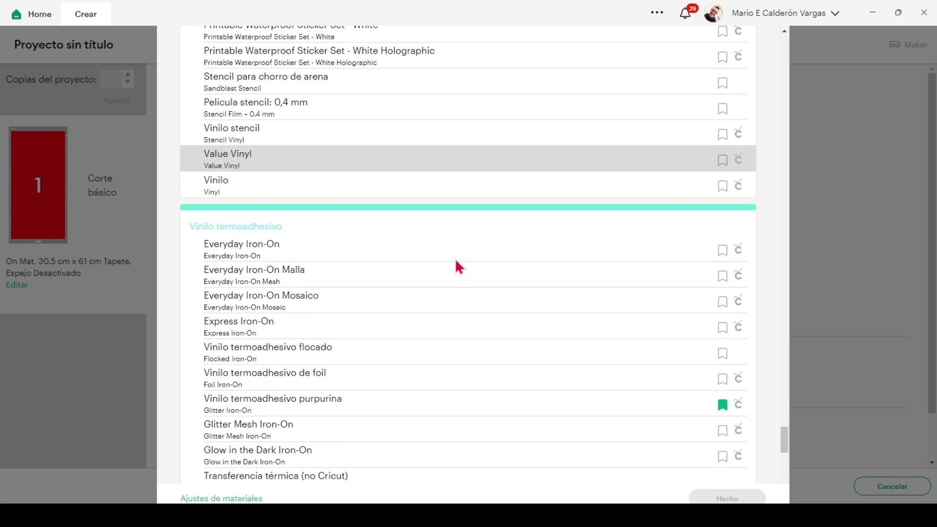
pyautogui.scroll(-10, 454, 258)
pyautogui.click(274, 420)
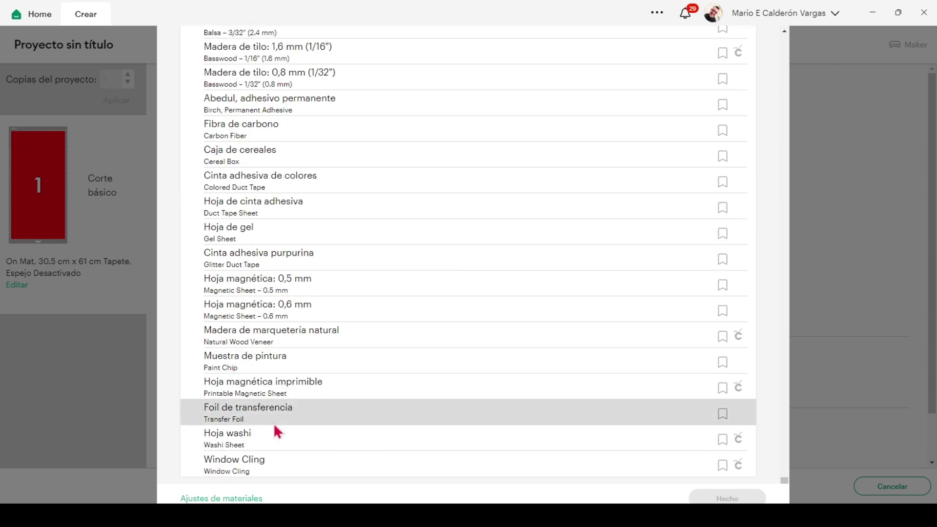
pyautogui.click(240, 498)
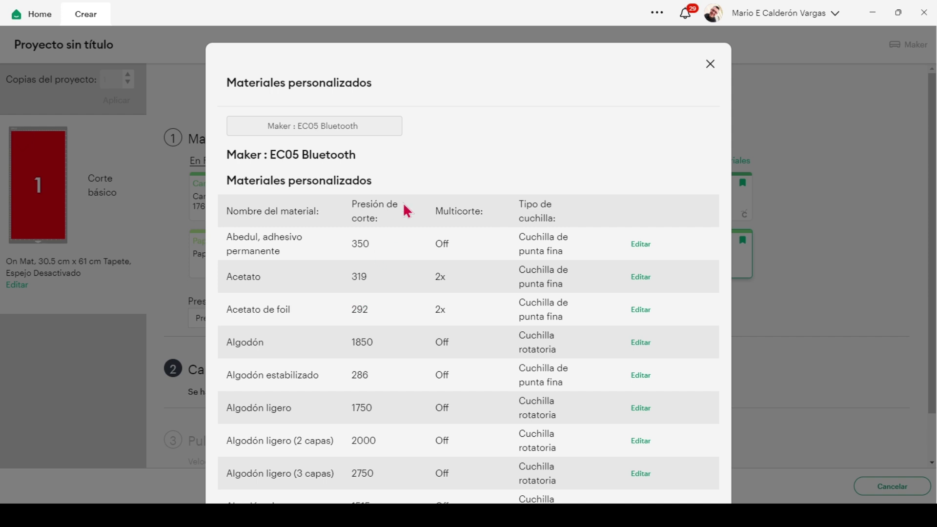
# - Examine the custom materials table for each material's cutting pressure, multicut setting and blade type
pyautogui.scroll(-3, 304, 255)
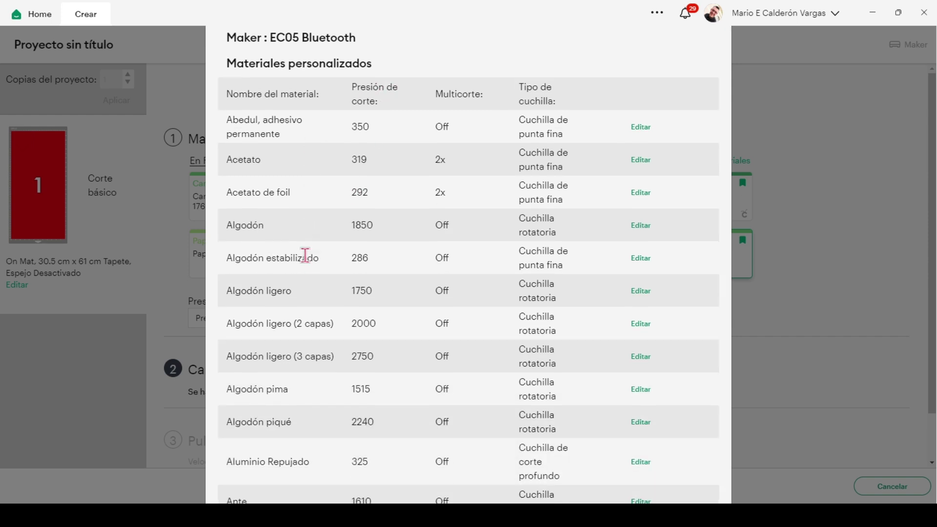
pyautogui.scroll(3, 306, 255)
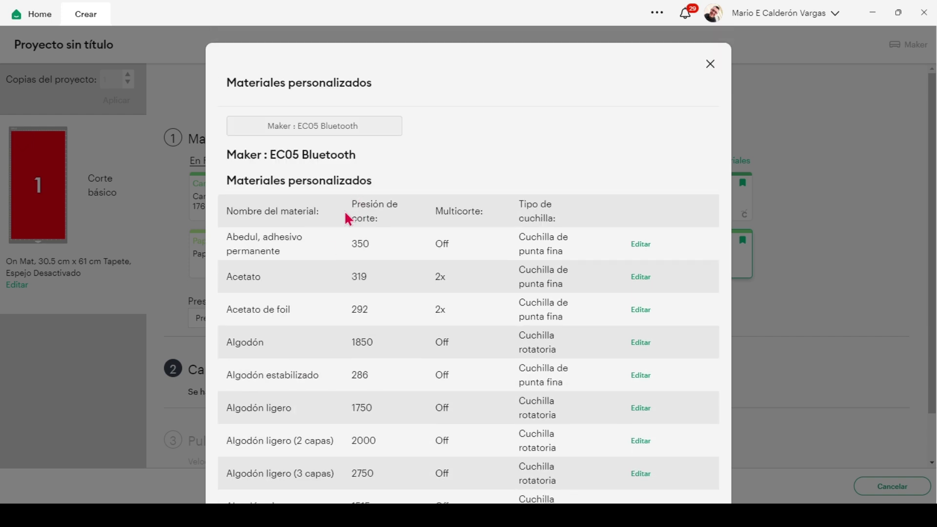
pyautogui.scroll(-4, 327, 238)
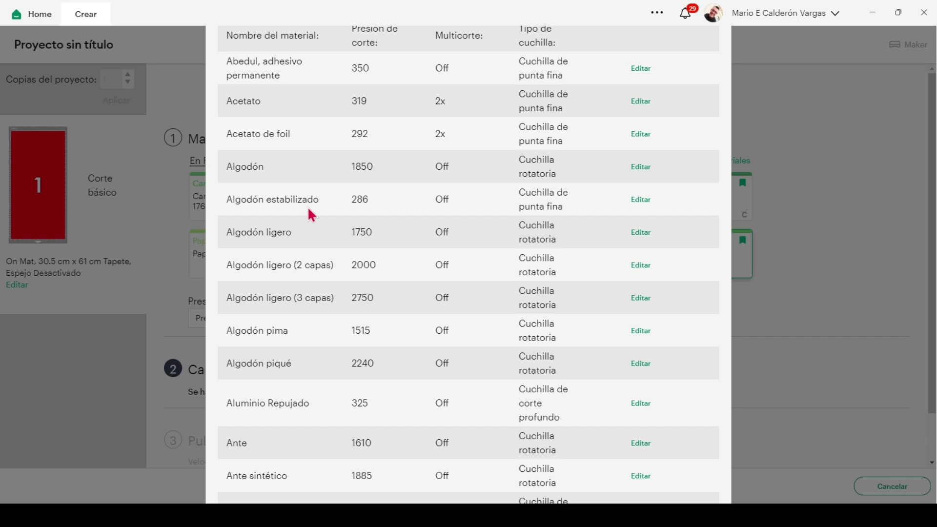
pyautogui.scroll(-12, 271, 181)
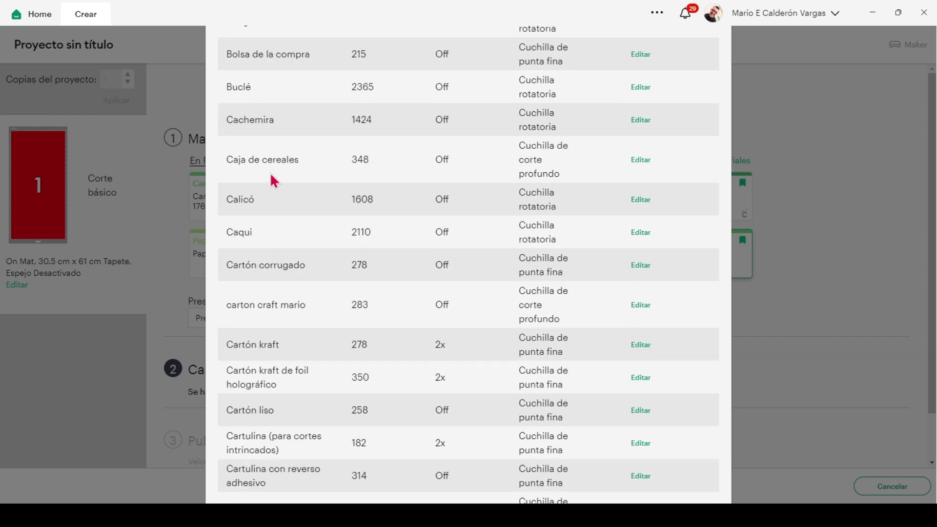
pyautogui.scroll(-7, 272, 182)
pyautogui.scroll(13, 272, 182)
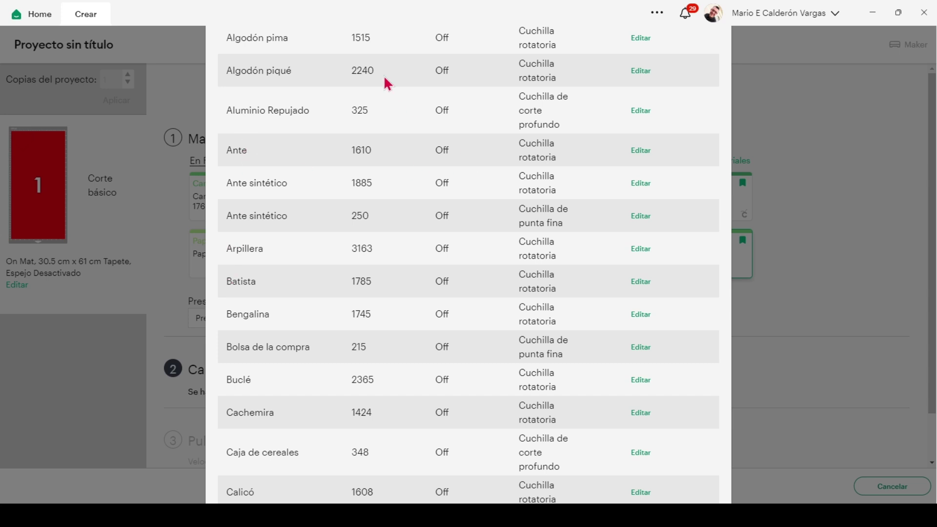
pyautogui.scroll(5, 303, 121)
pyautogui.scroll(5, 339, 136)
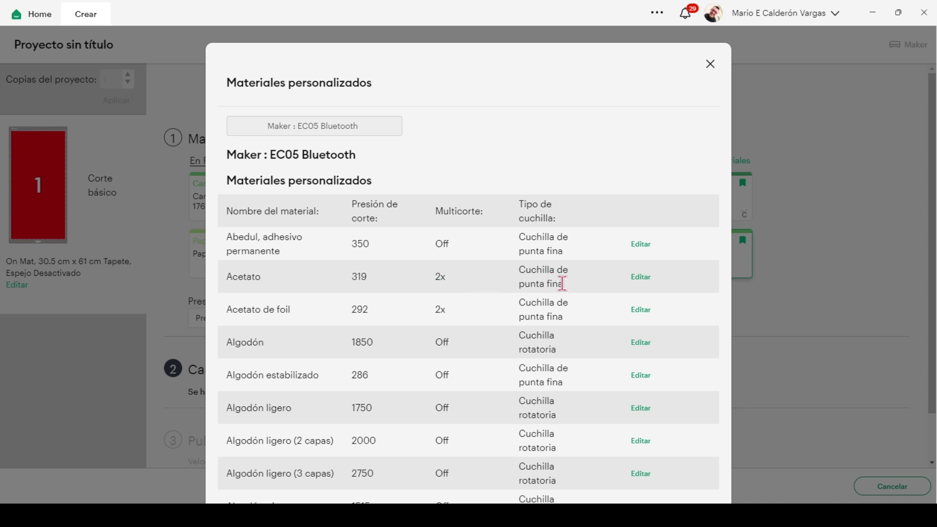
# - Compare the cutting pressure, multicut and blade type of the cardboard, cardstock and chipboard entries
pyautogui.scroll(-7, 468, 337)
pyautogui.scroll(-15, 466, 342)
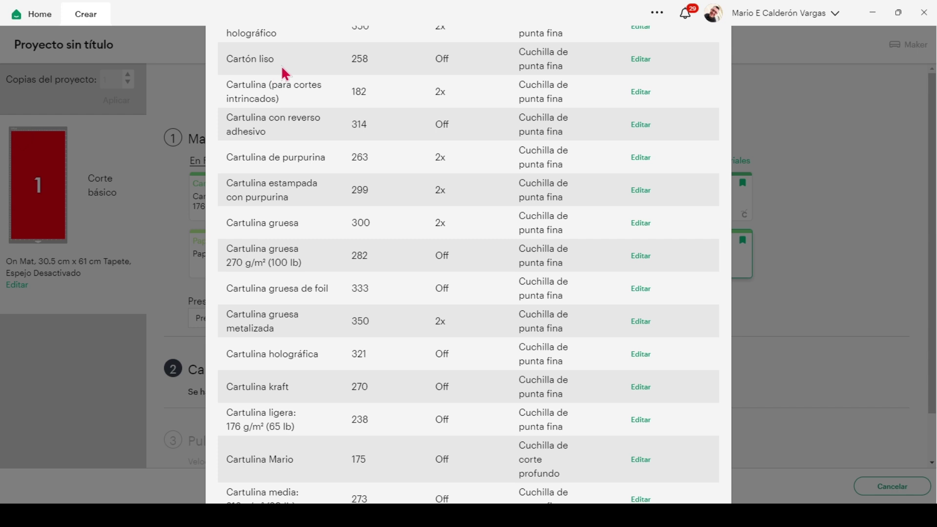
pyautogui.scroll(2, 282, 67)
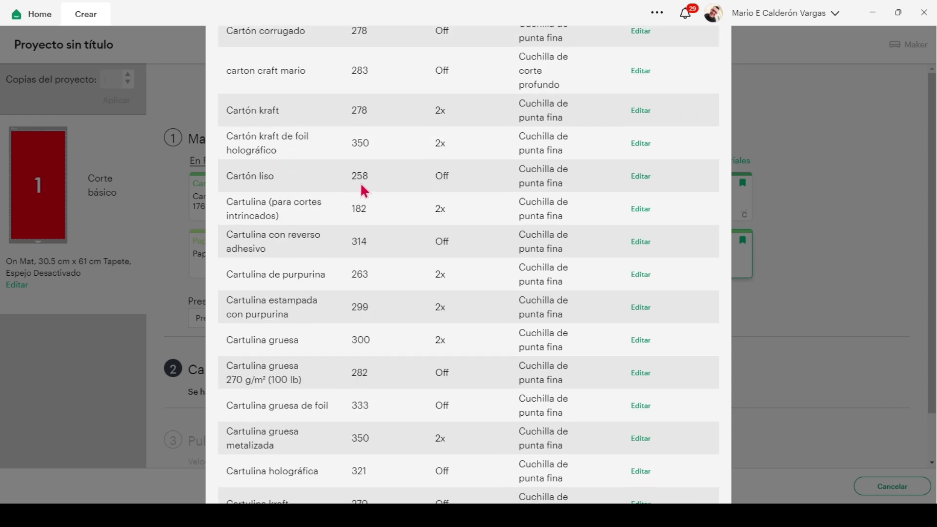
pyautogui.scroll(2, 463, 189)
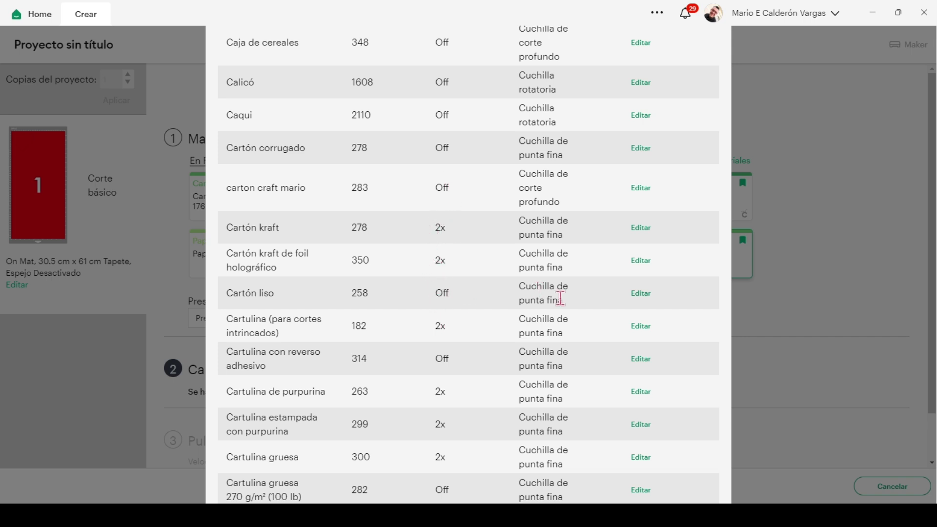
pyautogui.scroll(-10, 517, 320)
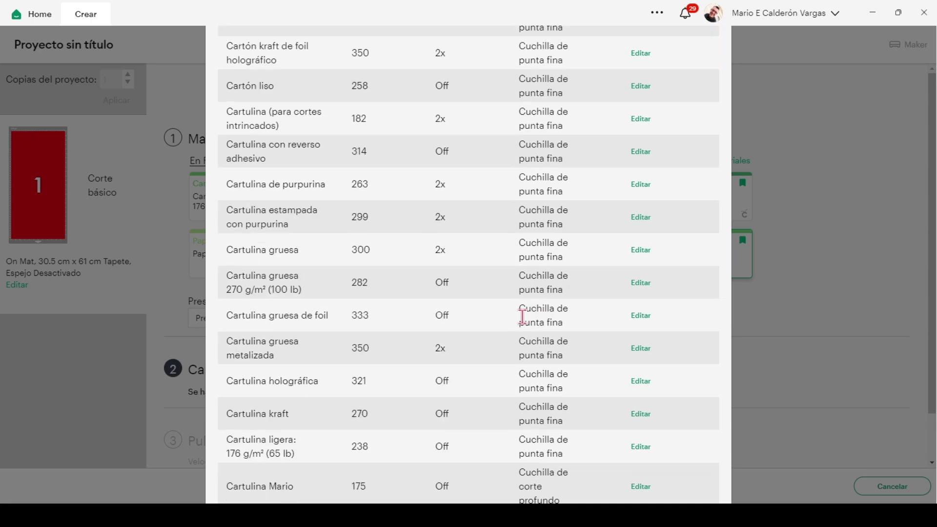
pyautogui.scroll(3, 492, 334)
pyautogui.scroll(-8, 492, 336)
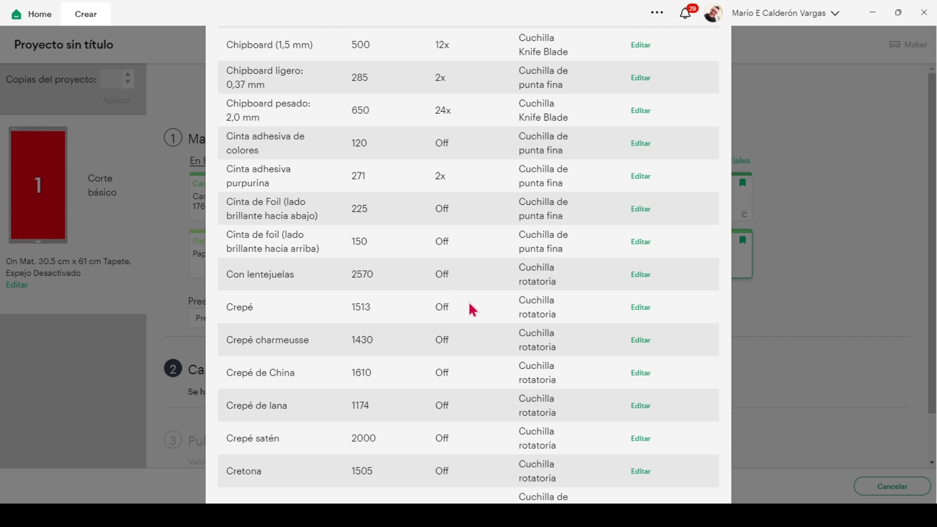
pyautogui.scroll(10, 475, 318)
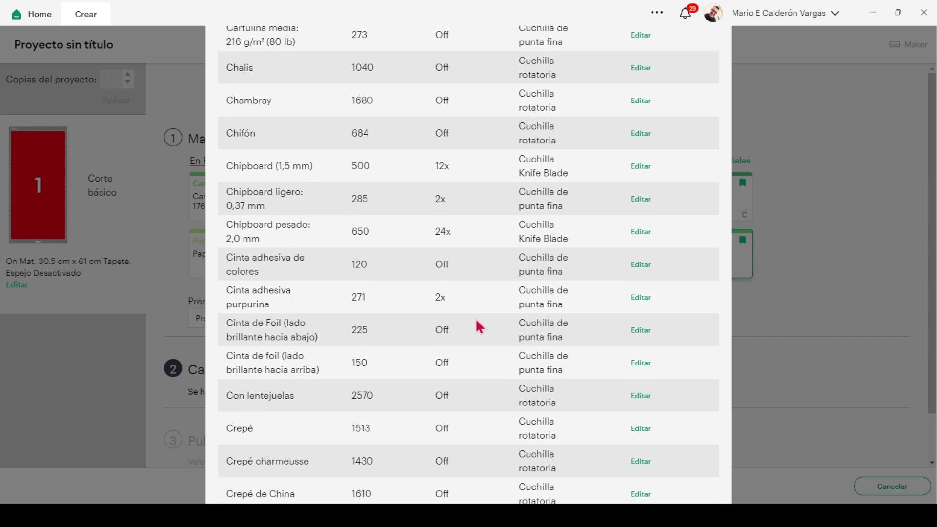
pyautogui.scroll(8, 476, 319)
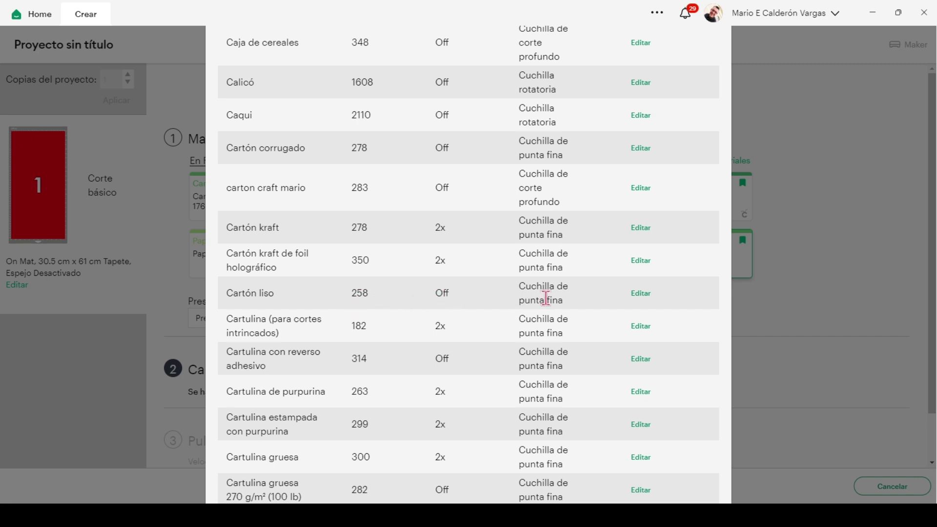
# - Try raising the cutting pressure of Cartón liso to 261, then return it to 258
pyautogui.click(654, 296)
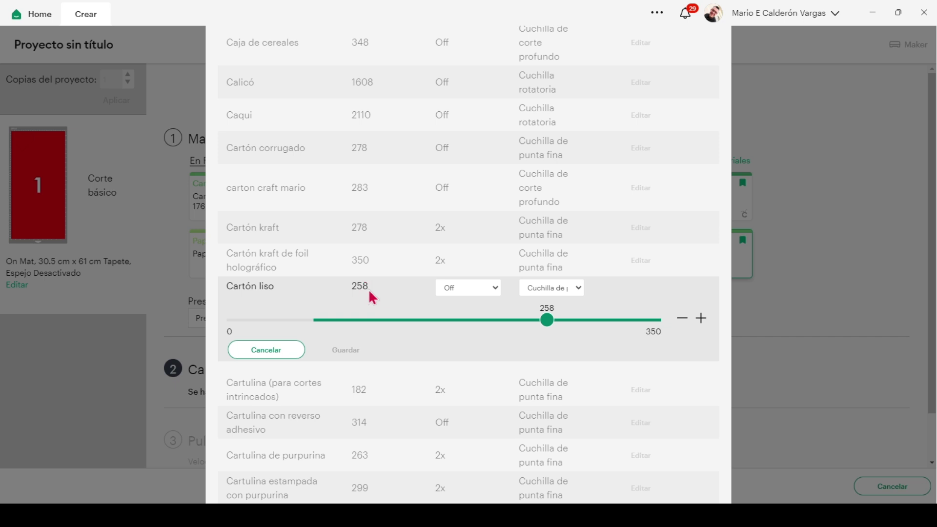
pyautogui.click(701, 318)
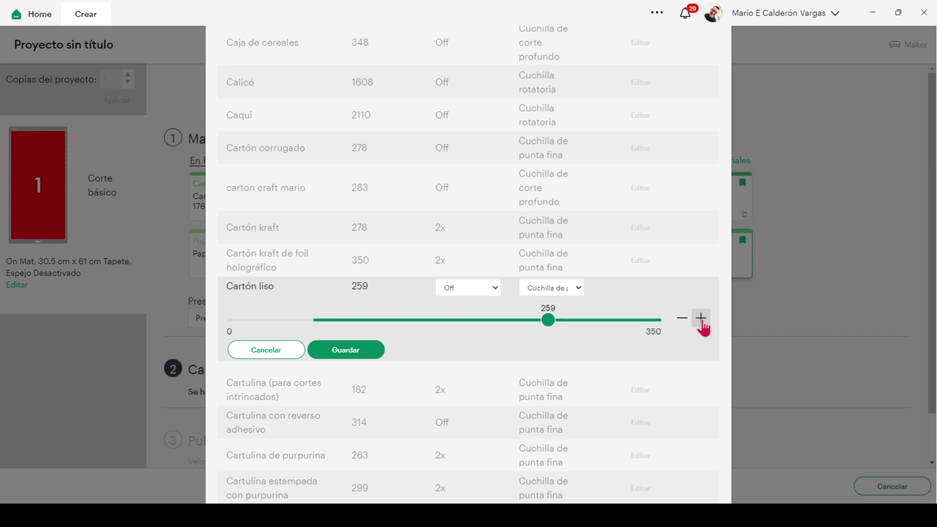
pyautogui.click(702, 318)
pyautogui.click(701, 318)
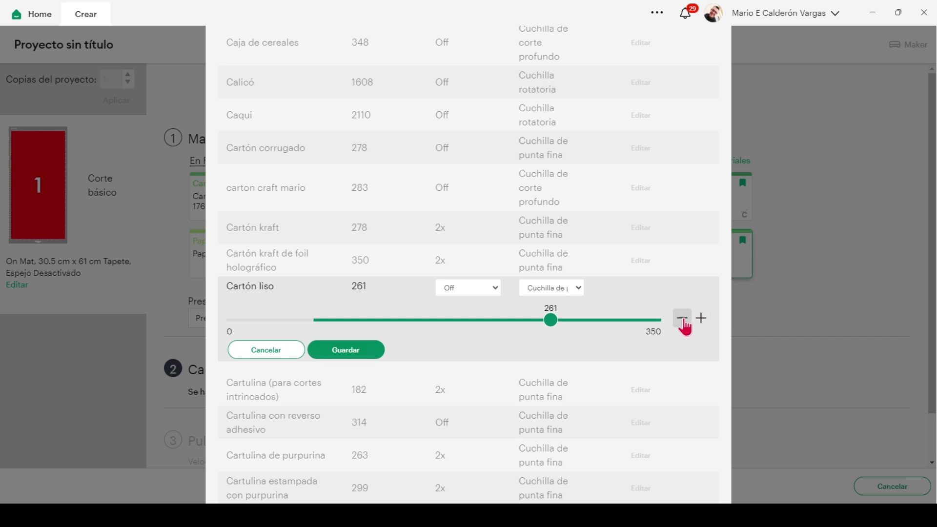
pyautogui.click(682, 319)
pyautogui.click(682, 319)
pyautogui.click(683, 319)
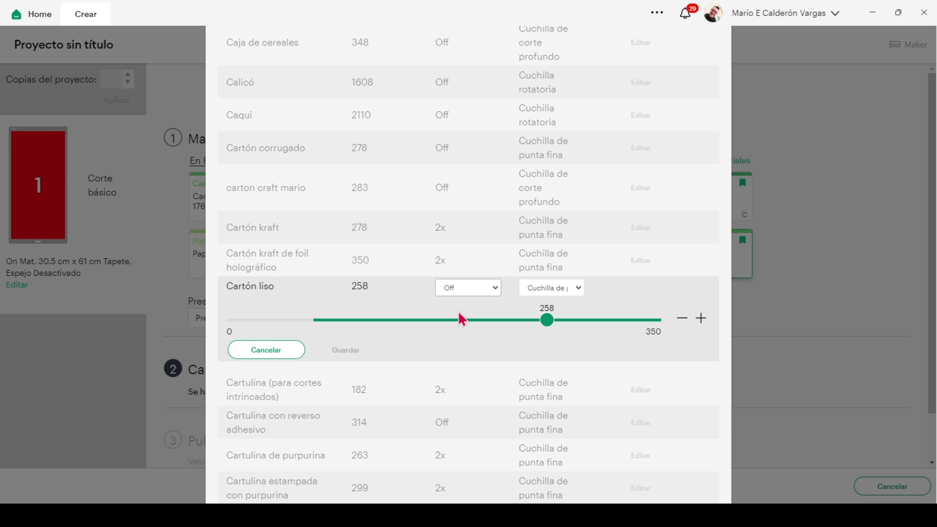
# - Try the 2x multicut option for Cartón liso, set it back to Off and cancel the edit
pyautogui.press('Down')
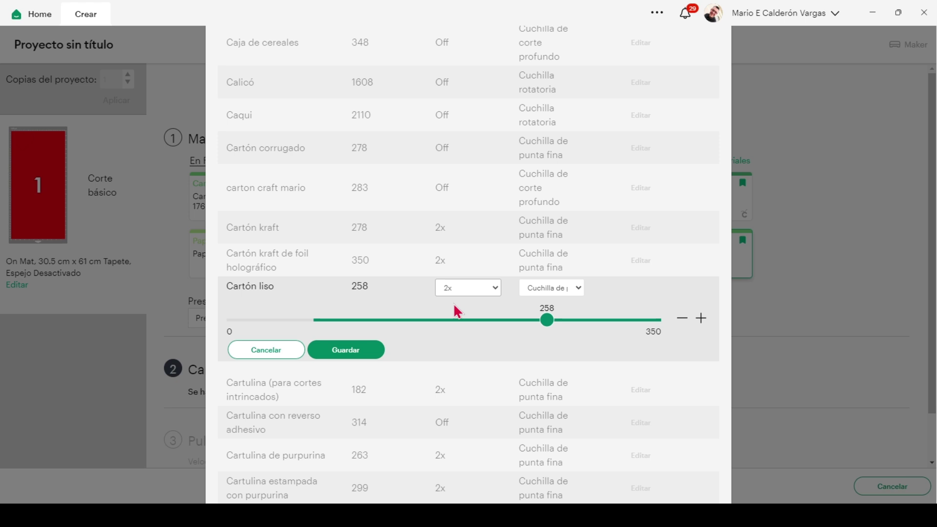
pyautogui.press('Up')
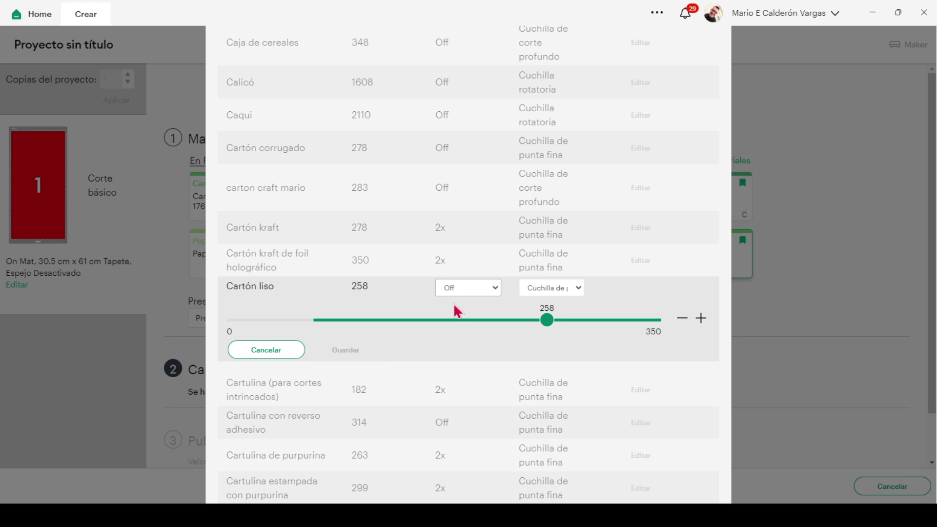
pyautogui.click(292, 354)
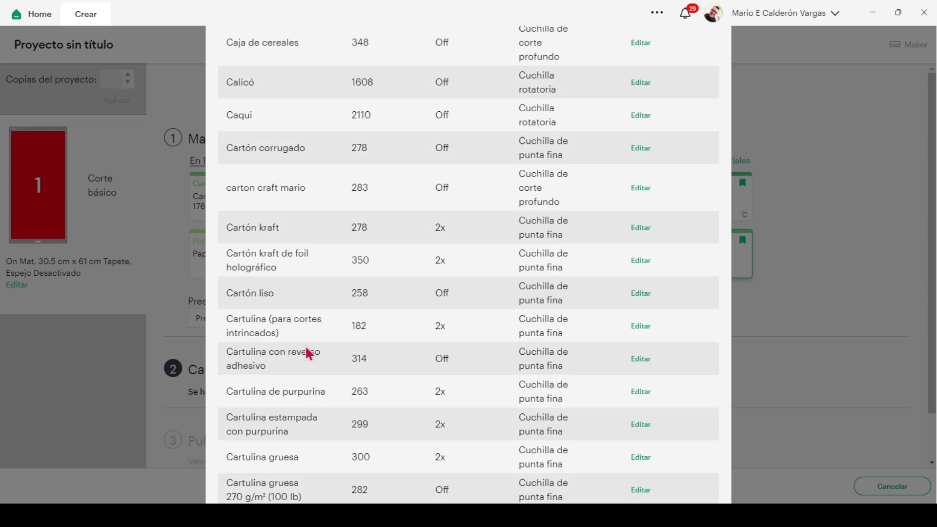
# - Add a new custom material at the end of the table, named CARTULINA plus the owner's first name, and save it
pyautogui.scroll(-7, 460, 288)
pyautogui.scroll(-20, 458, 283)
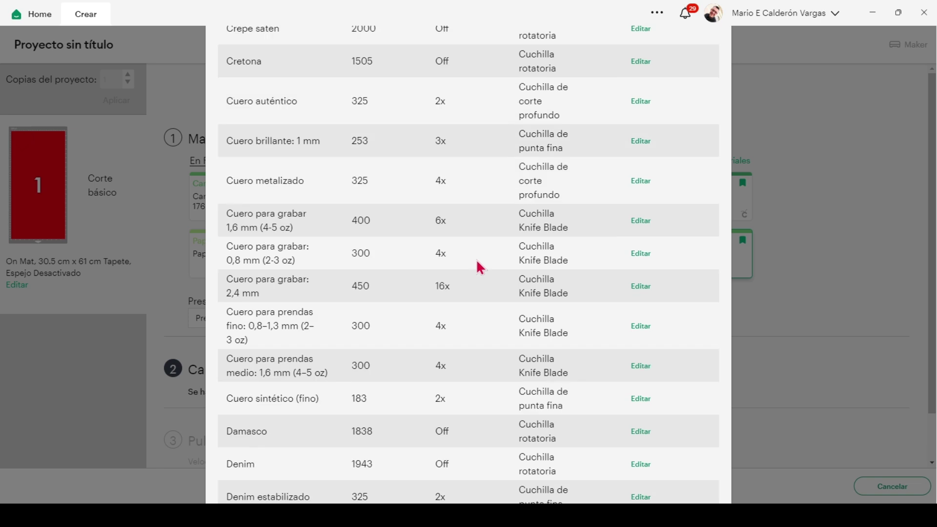
pyautogui.scroll(-8, 482, 263)
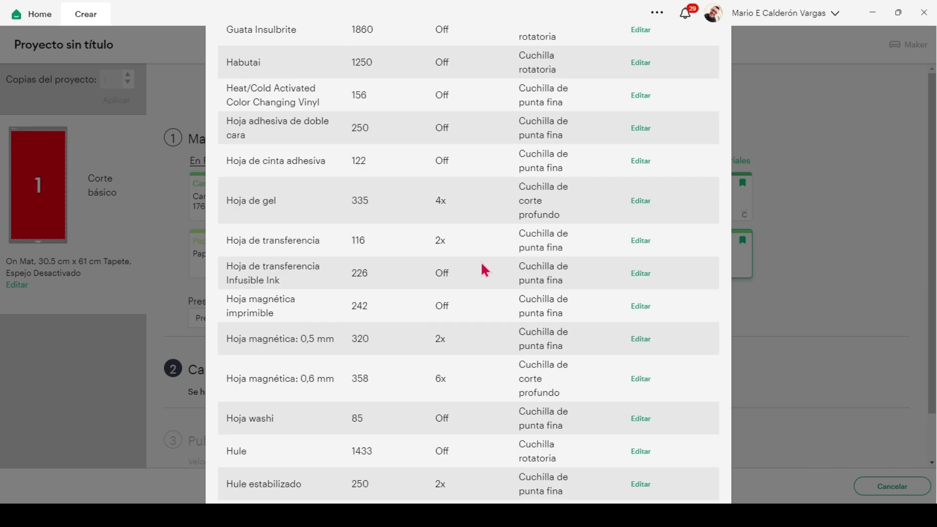
pyautogui.scroll(-20, 482, 263)
pyautogui.scroll(-10, 473, 273)
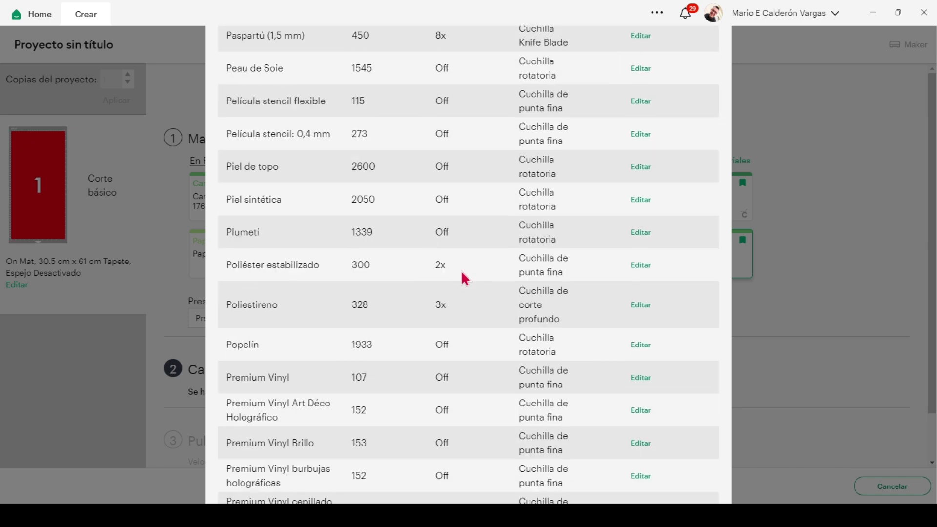
pyautogui.scroll(-20, 449, 265)
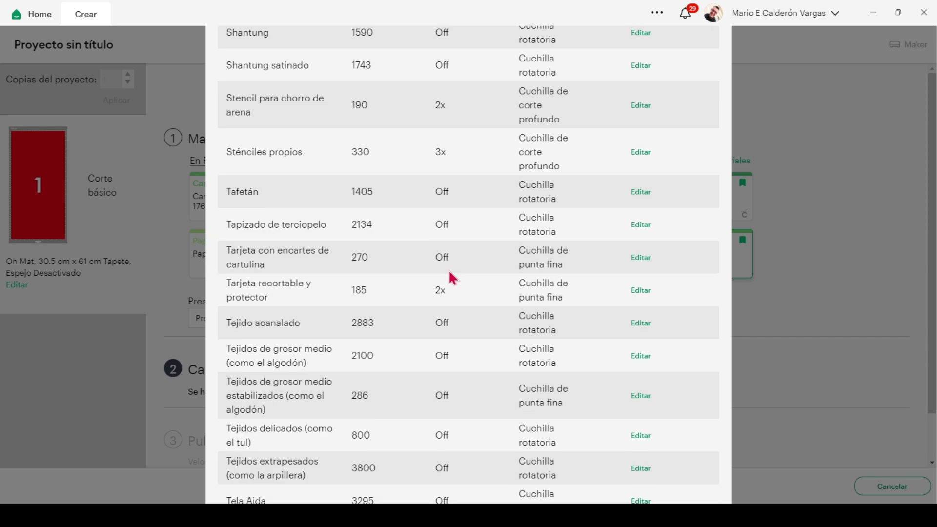
pyautogui.scroll(-20, 449, 278)
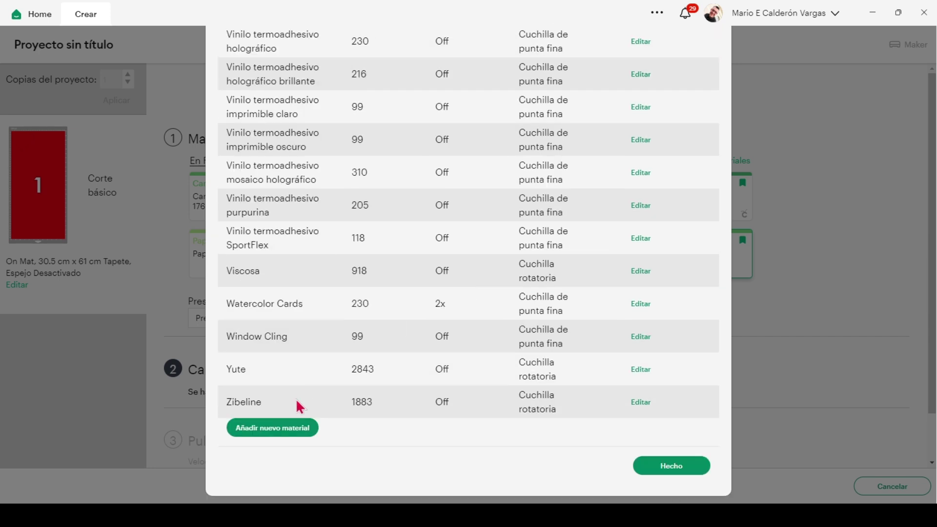
pyautogui.click(281, 435)
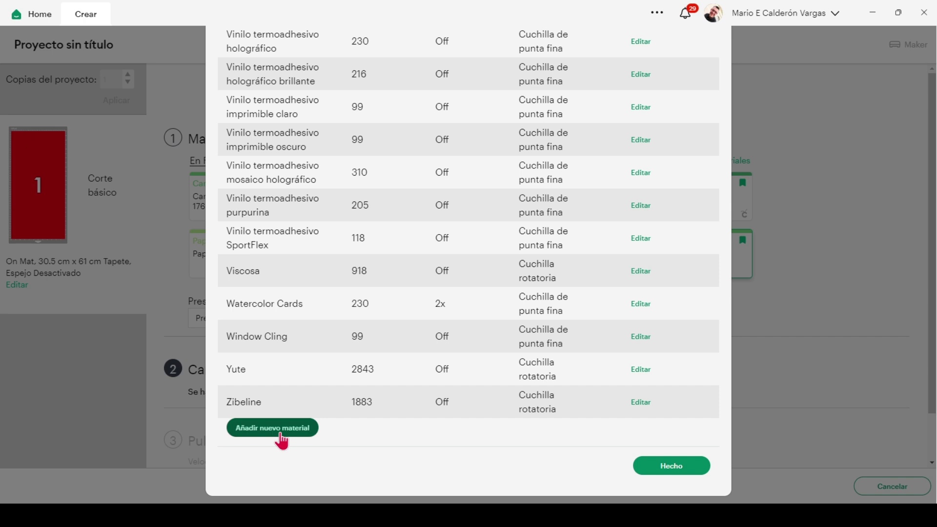
pyautogui.scroll(-2, 364, 404)
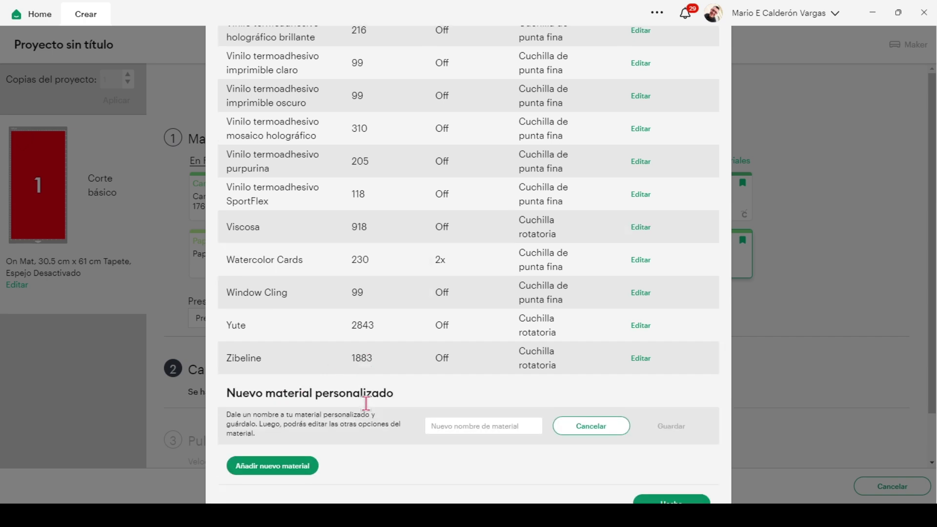
pyautogui.click(454, 390)
pyautogui.write('c')
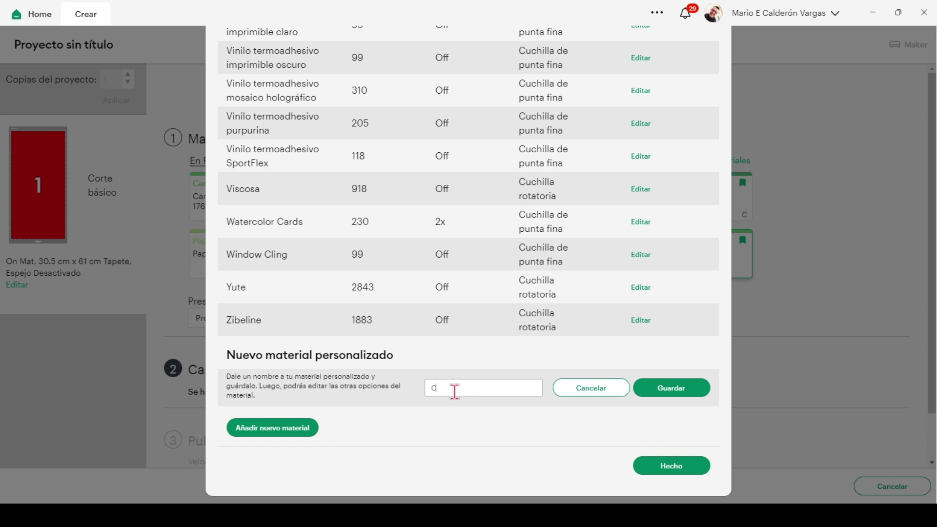
pyautogui.write('ARTULINA MARIO')
pyautogui.click(654, 396)
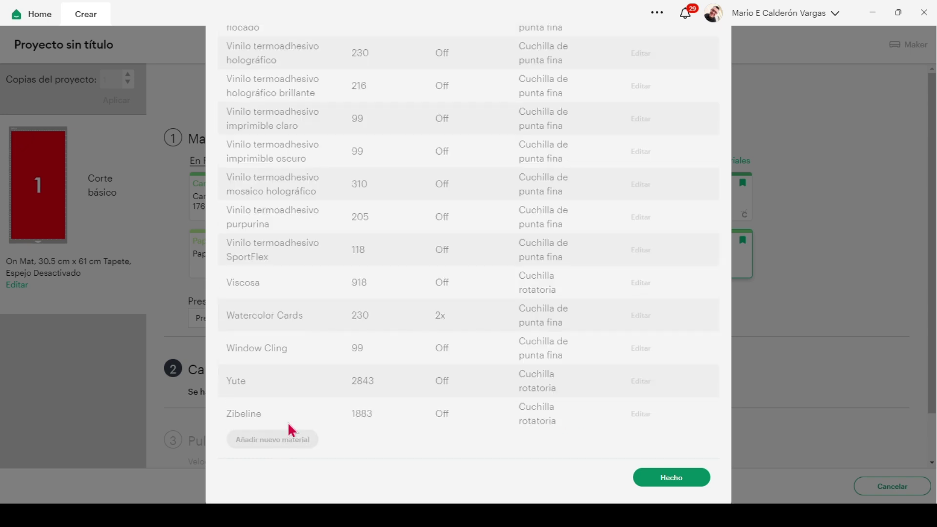
# - Set the new CARTULINA material's cutting pressure to 256 and its multicut option to 2x
pyautogui.scroll(15, 388, 349)
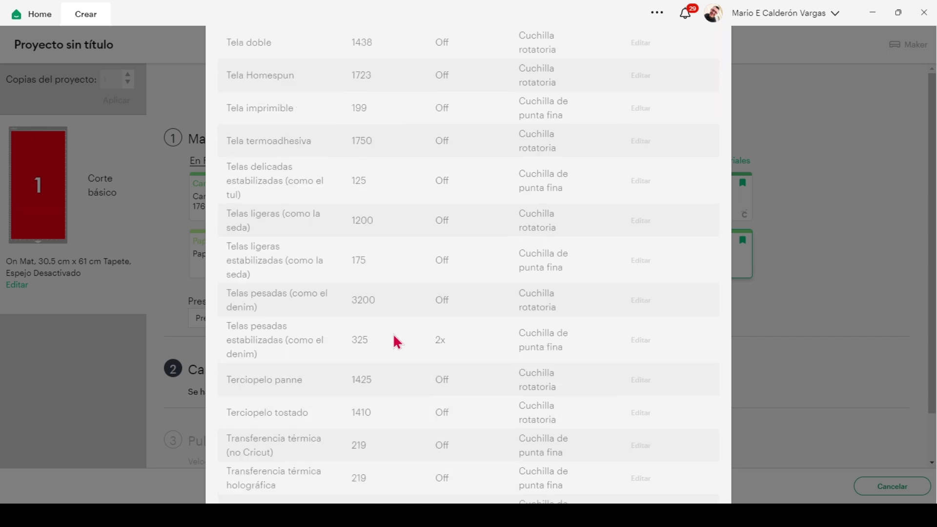
pyautogui.scroll(15, 393, 336)
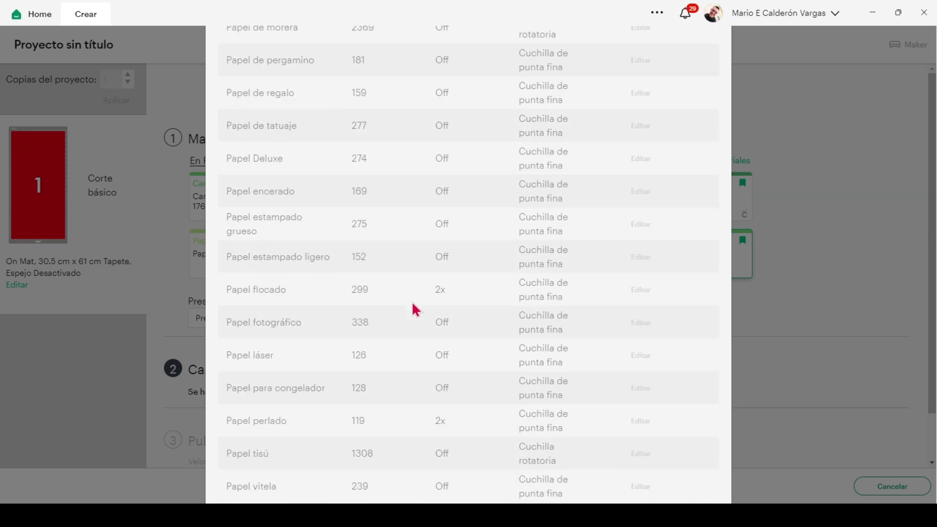
pyautogui.scroll(8, 415, 310)
pyautogui.scroll(15, 415, 308)
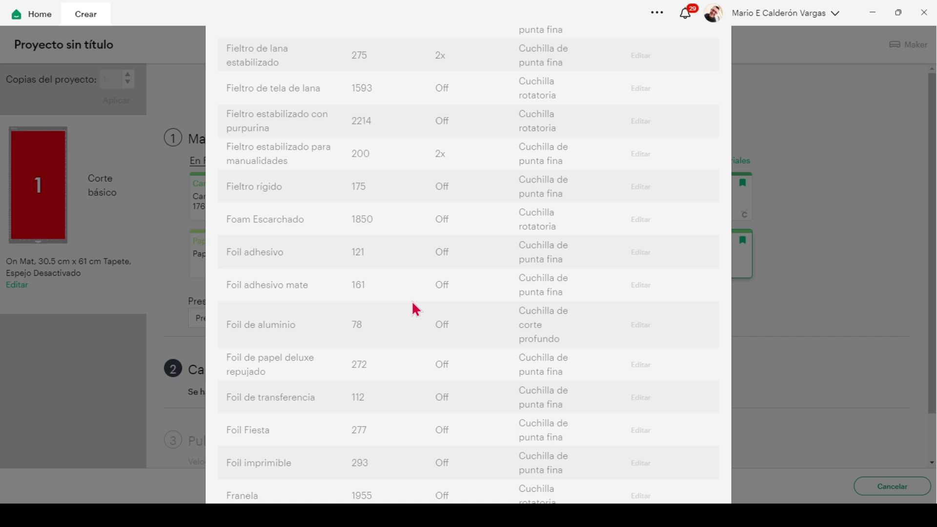
pyautogui.scroll(10, 412, 302)
pyautogui.scroll(6, 409, 294)
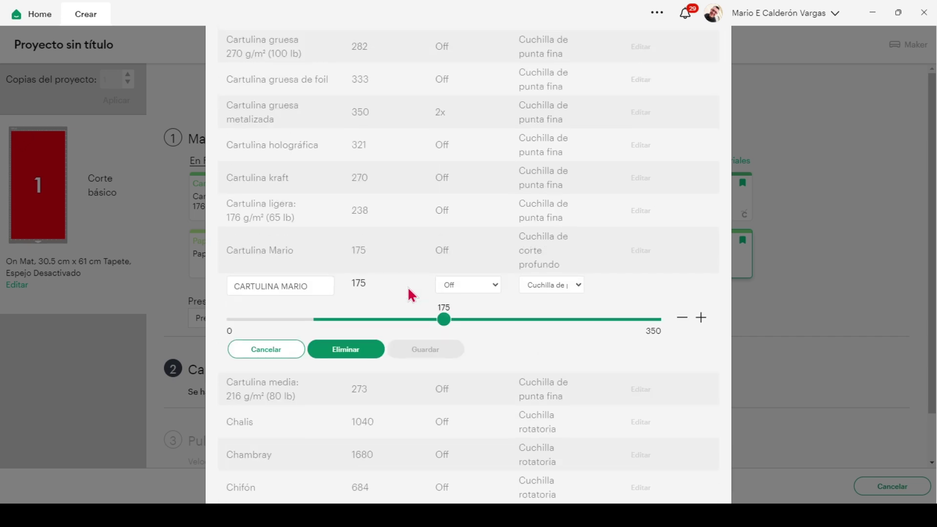
pyautogui.scroll(-2, 407, 286)
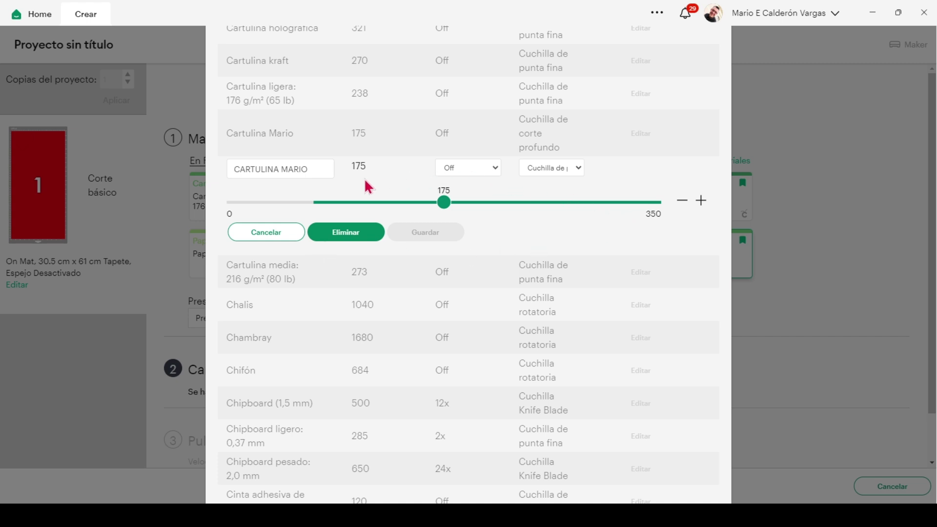
pyautogui.click(520, 202)
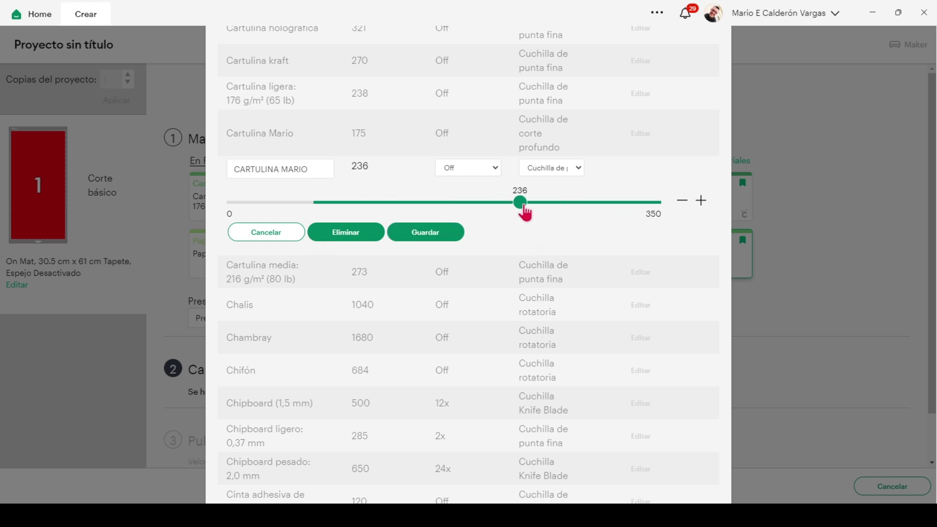
pyautogui.moveTo(522, 207); pyautogui.dragTo(544, 209)
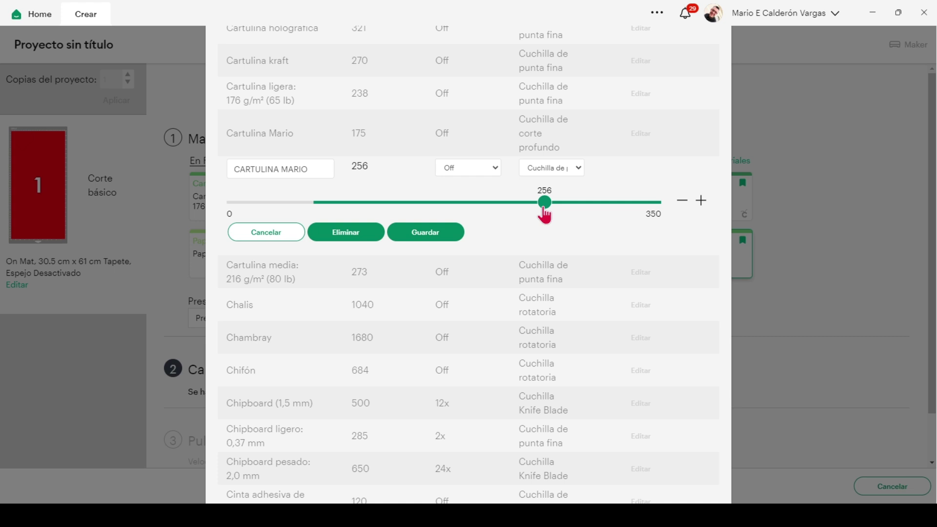
pyautogui.click(496, 170)
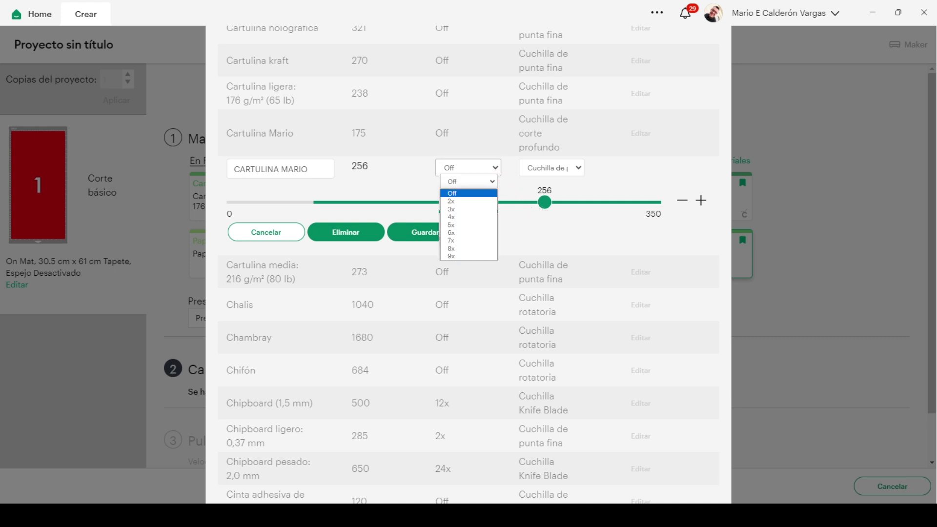
pyautogui.click(450, 201)
# - Assign Cuchilla de corte profundo as the new material's blade type, save the entry and close the custom materials table
pyautogui.click(579, 169)
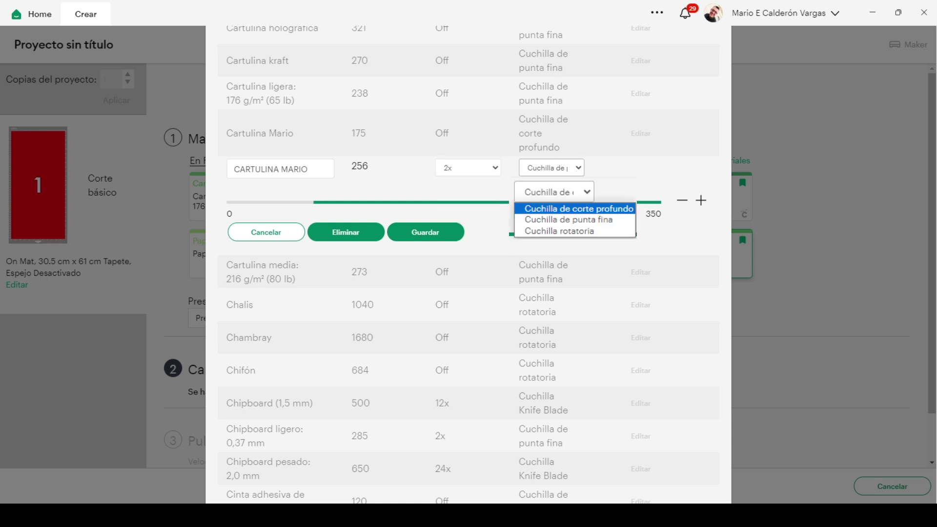
pyautogui.click(578, 208)
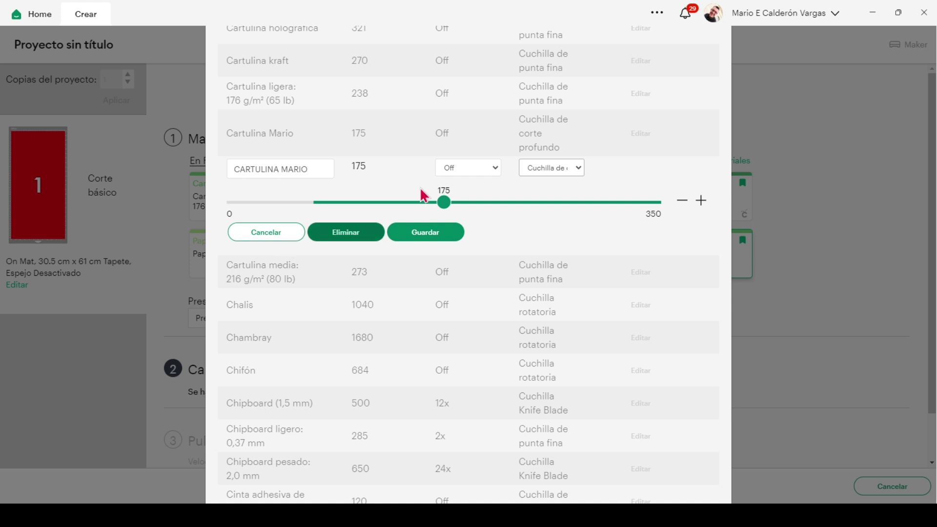
pyautogui.click(418, 234)
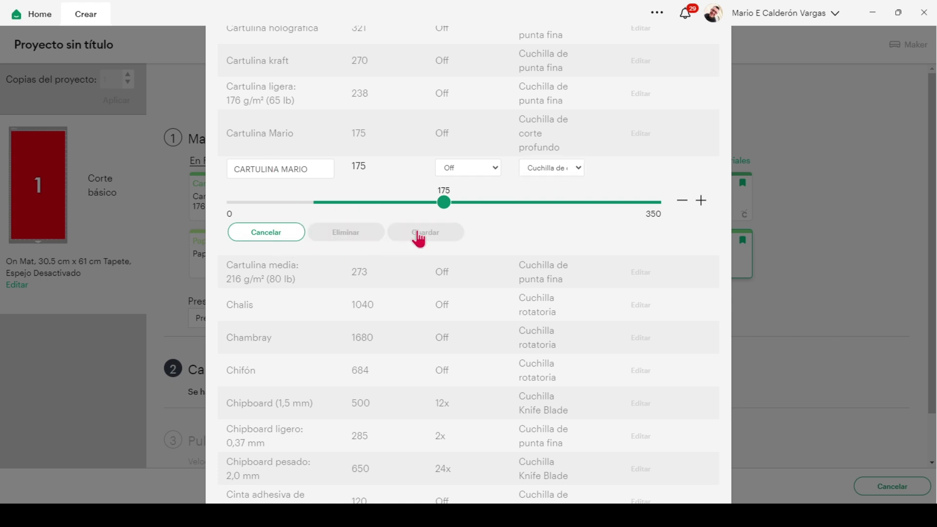
pyautogui.scroll(1, 642, 256)
pyautogui.scroll(20, 643, 253)
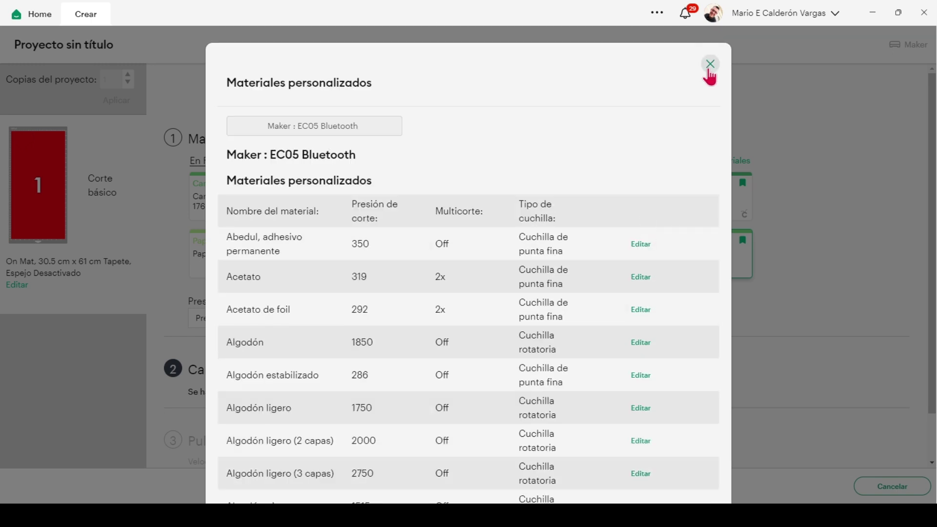
pyautogui.click(710, 64)
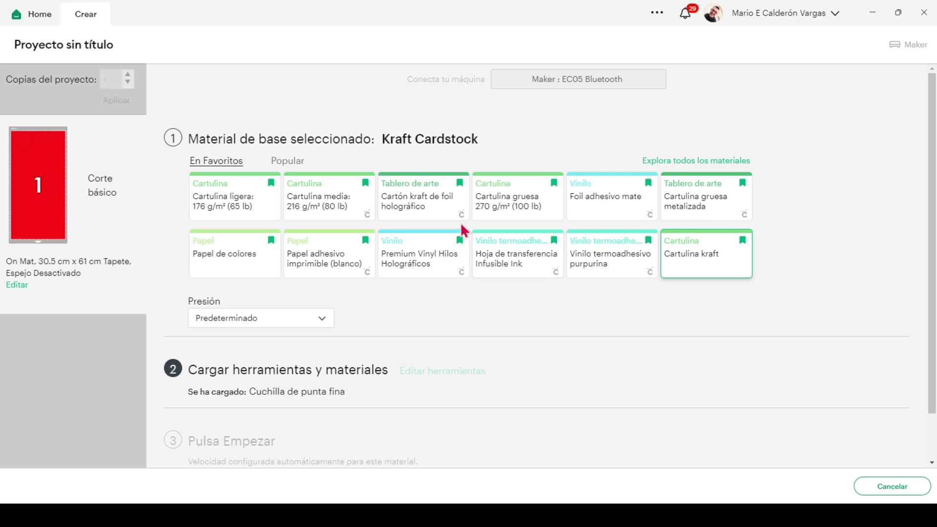
# - Review the Mis materiales category in the full materials list to check the custom materials, and close the list
pyautogui.click(732, 160)
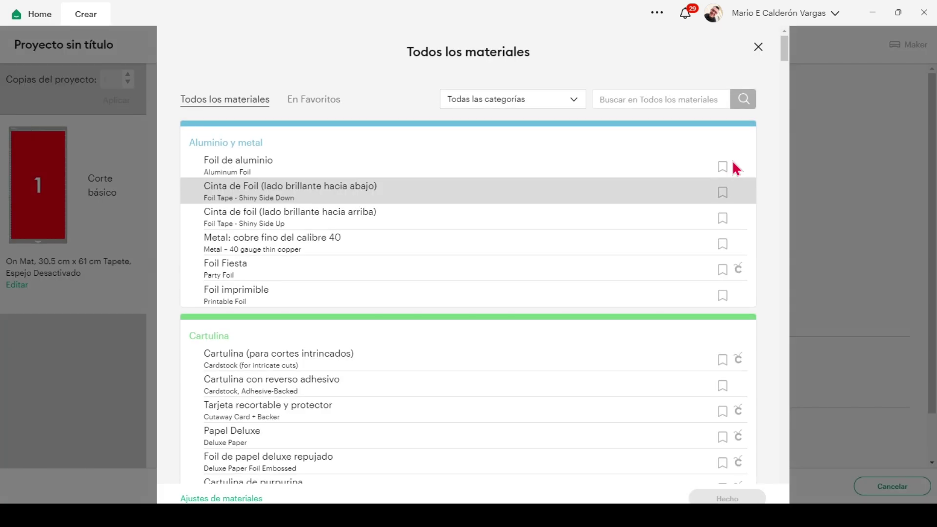
pyautogui.click(575, 104)
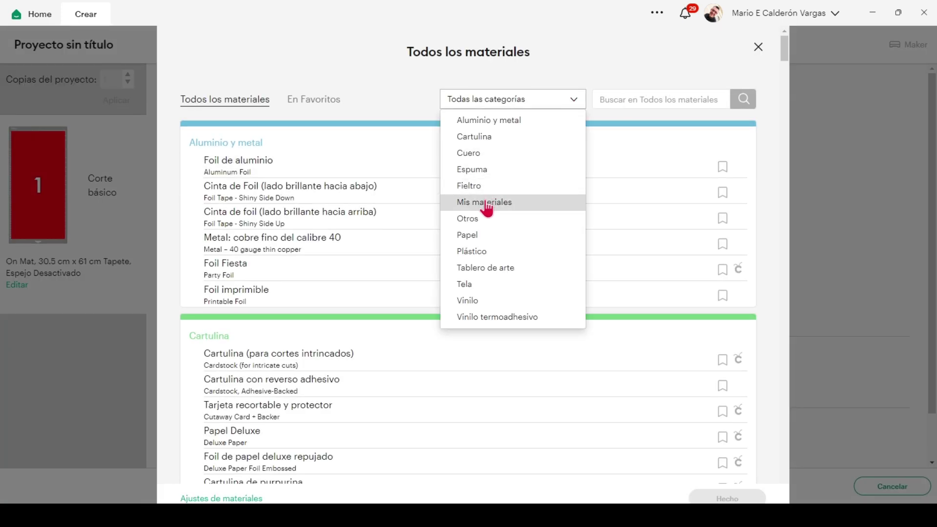
pyautogui.click(486, 205)
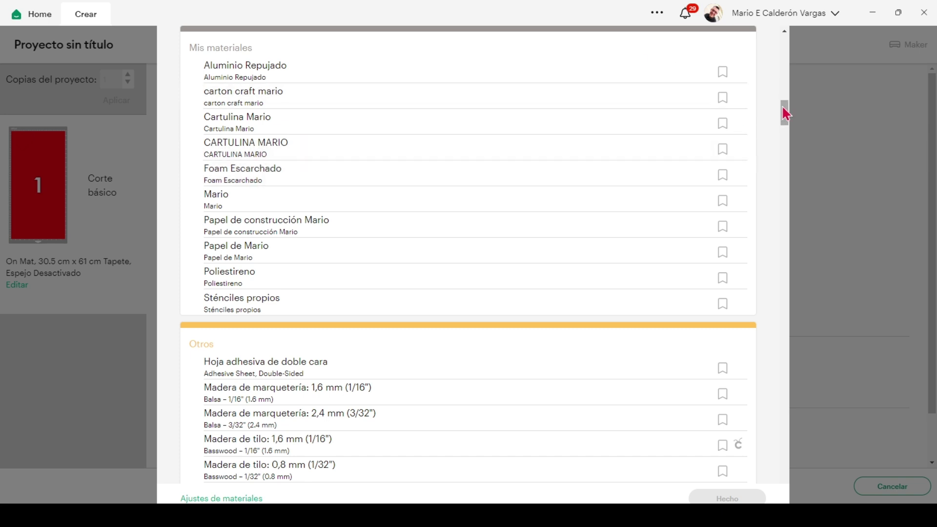
pyautogui.moveTo(785, 111); pyautogui.dragTo(786, 43)
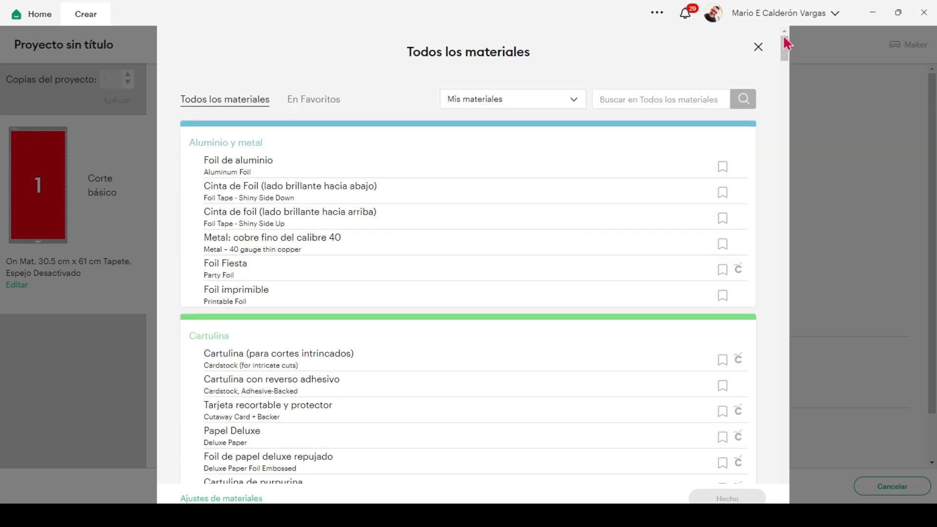
pyautogui.click(758, 47)
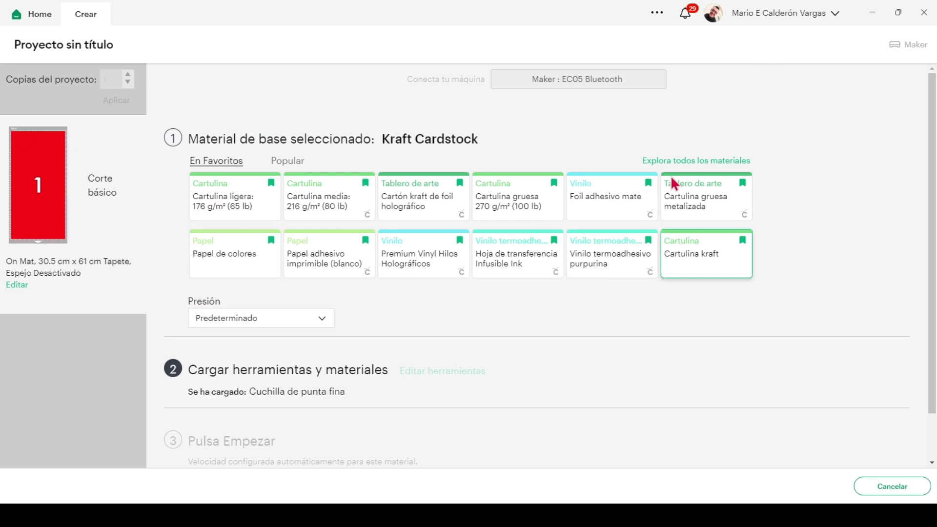